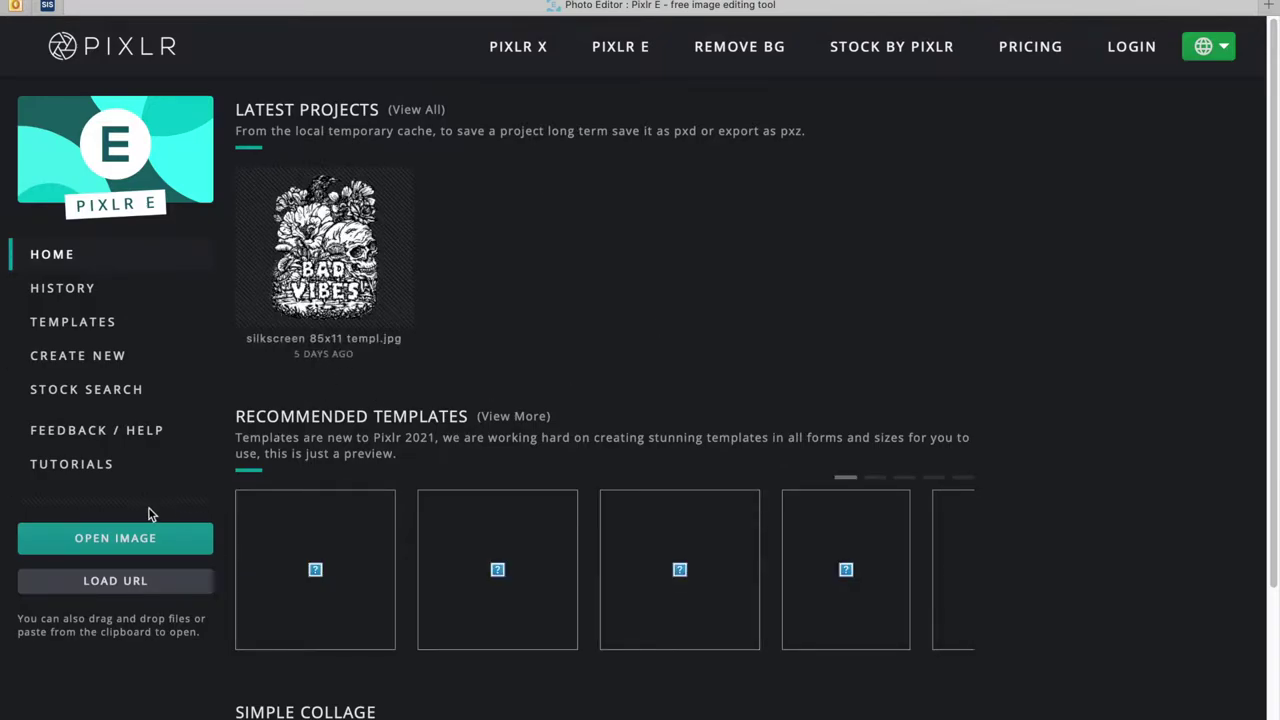
# - Open the card template 'booklet template 72.png' from the design files folder
pyautogui.click(127, 545)
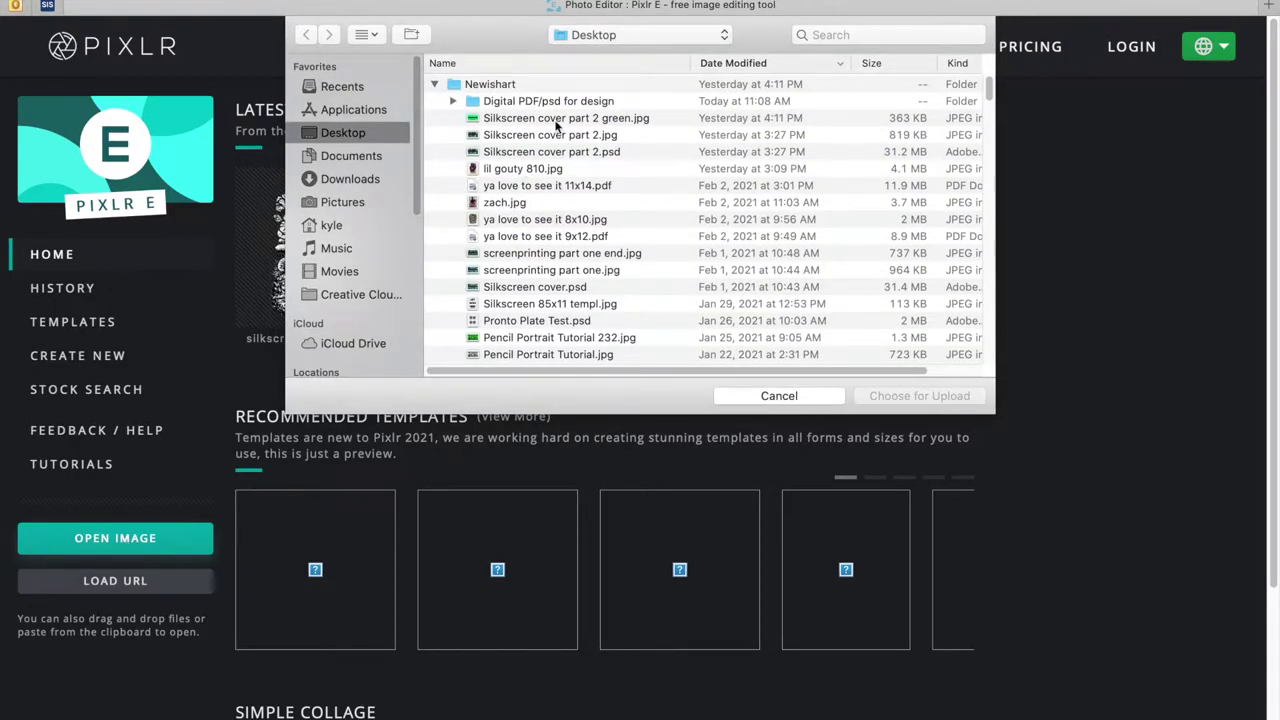
pyautogui.click(455, 101)
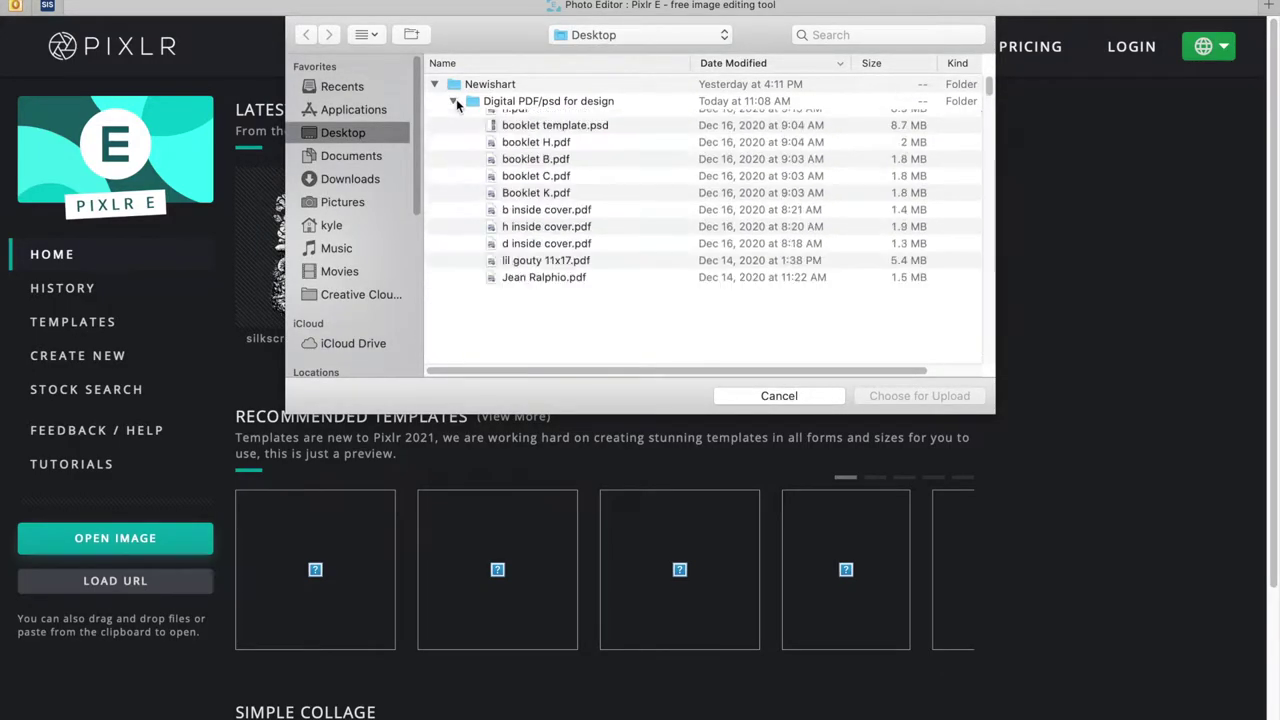
pyautogui.click(545, 119)
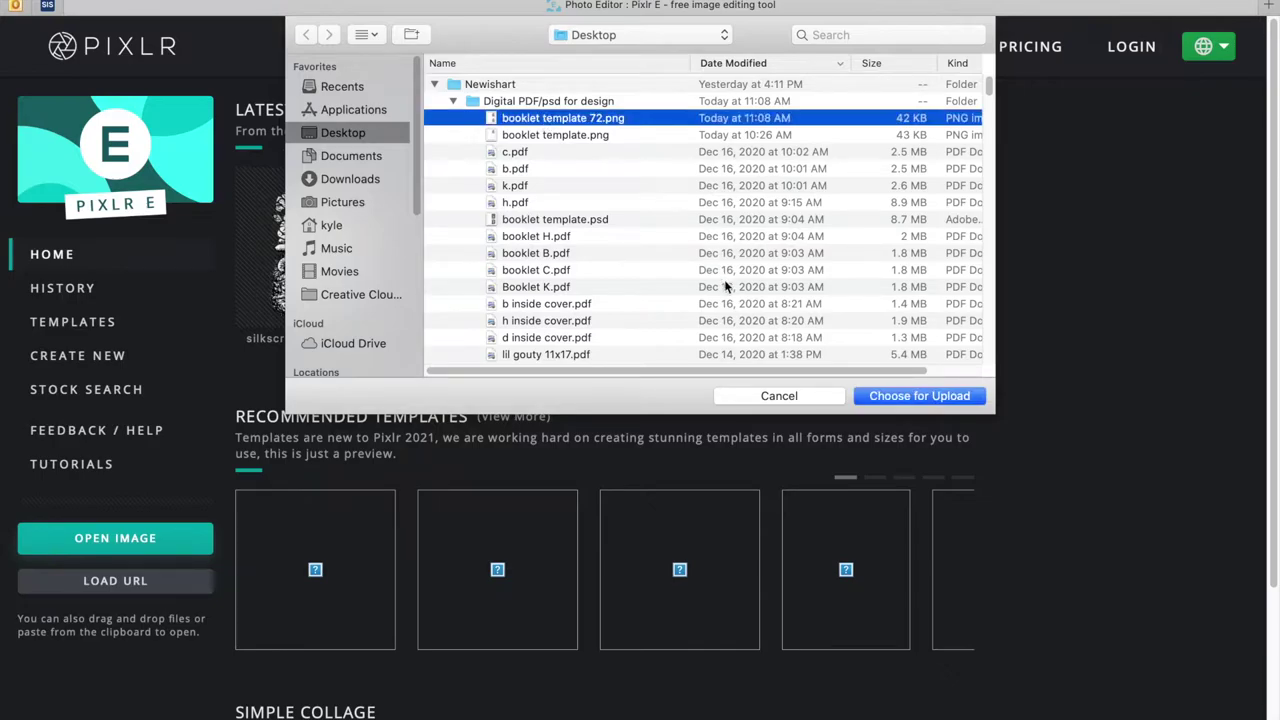
pyautogui.click(881, 397)
# - Add the IMG_2715.jpg heart drawing as a new image layer above the template
pyautogui.click(1173, 498)
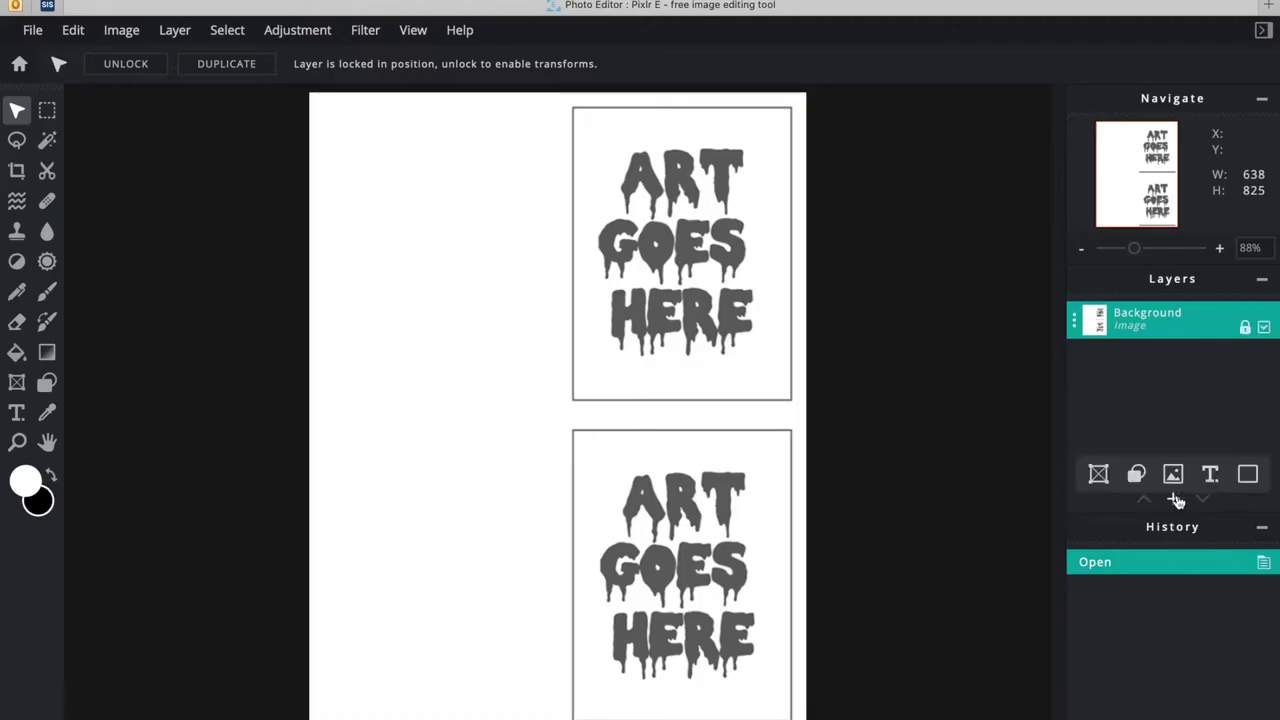
pyautogui.click(1173, 474)
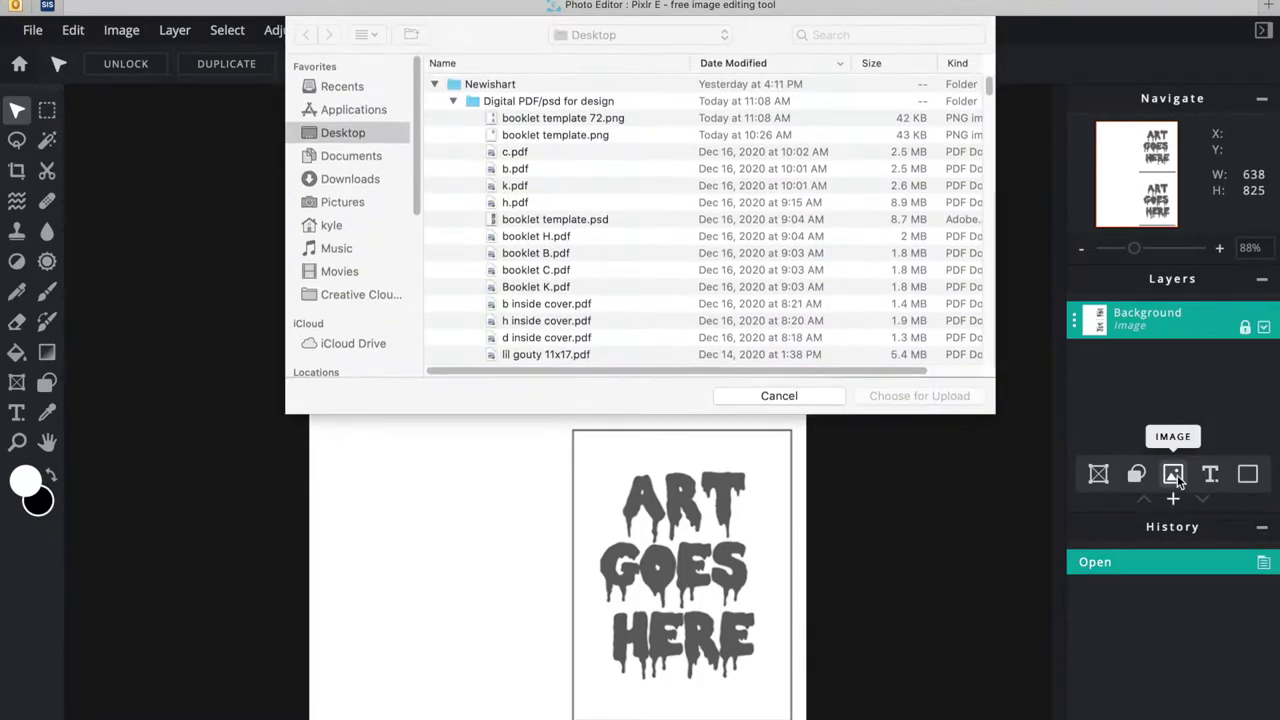
pyautogui.click(560, 86)
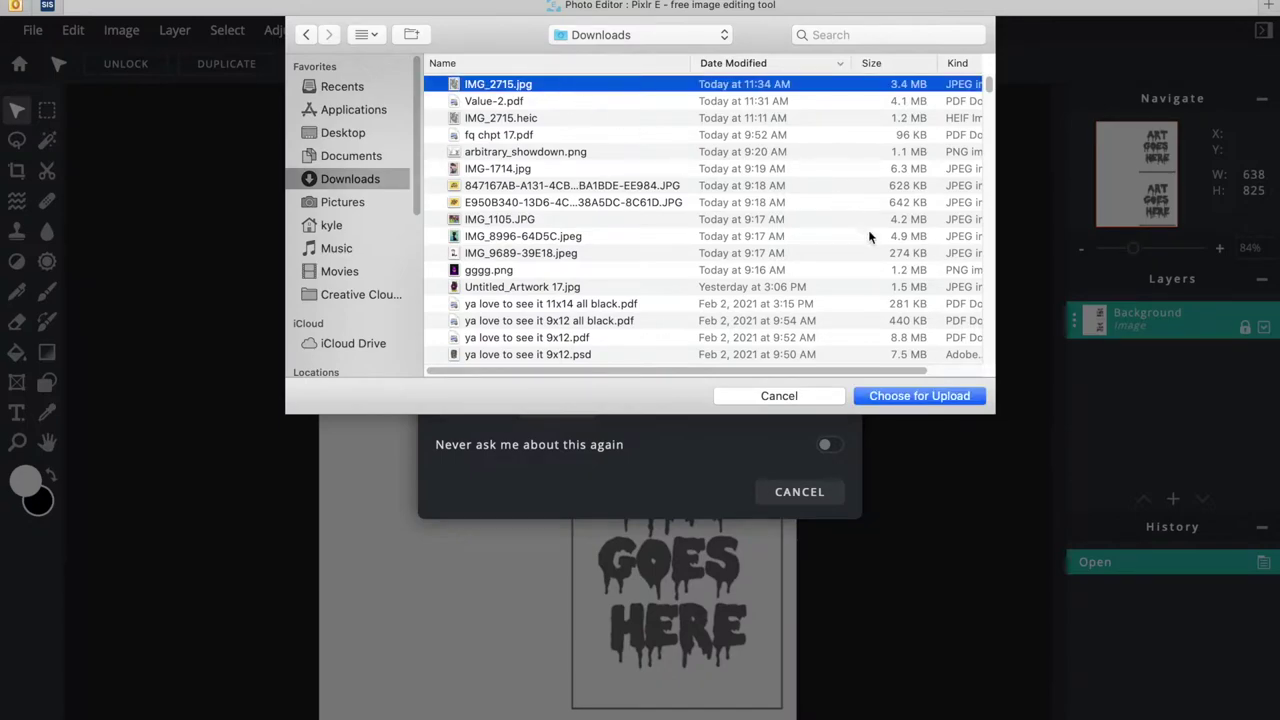
pyautogui.click(927, 396)
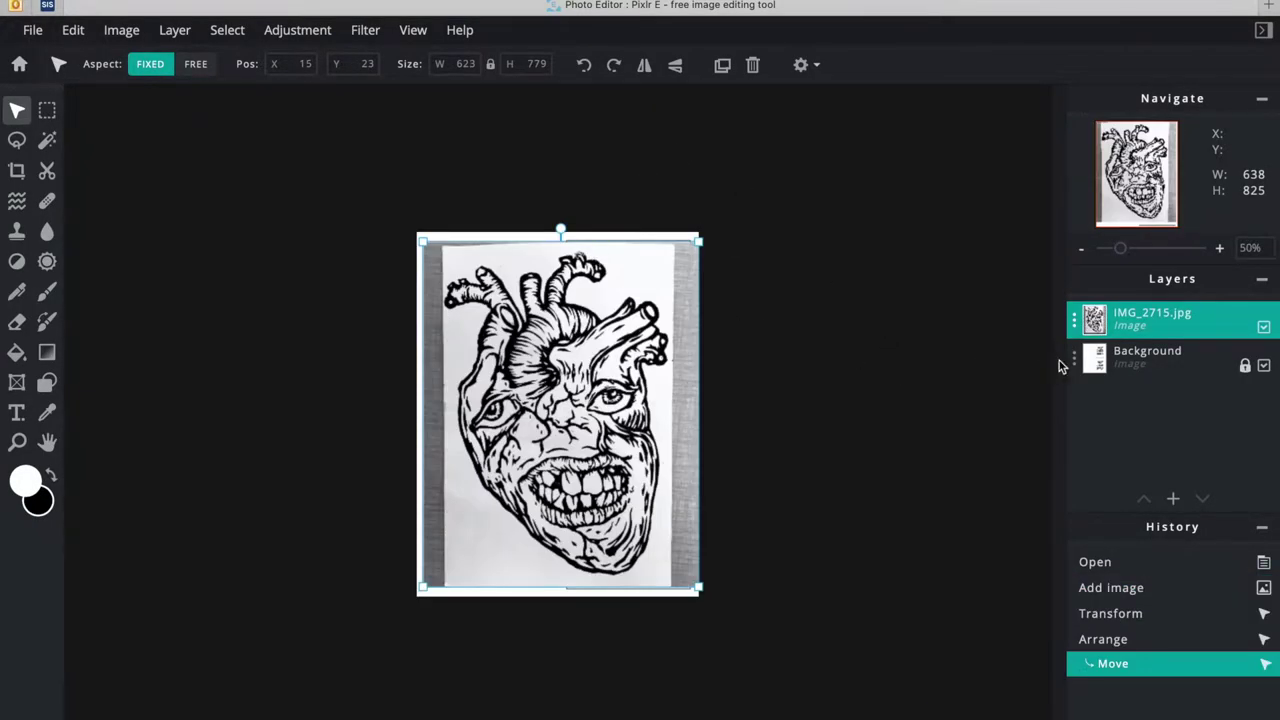
pyautogui.click(288, 34)
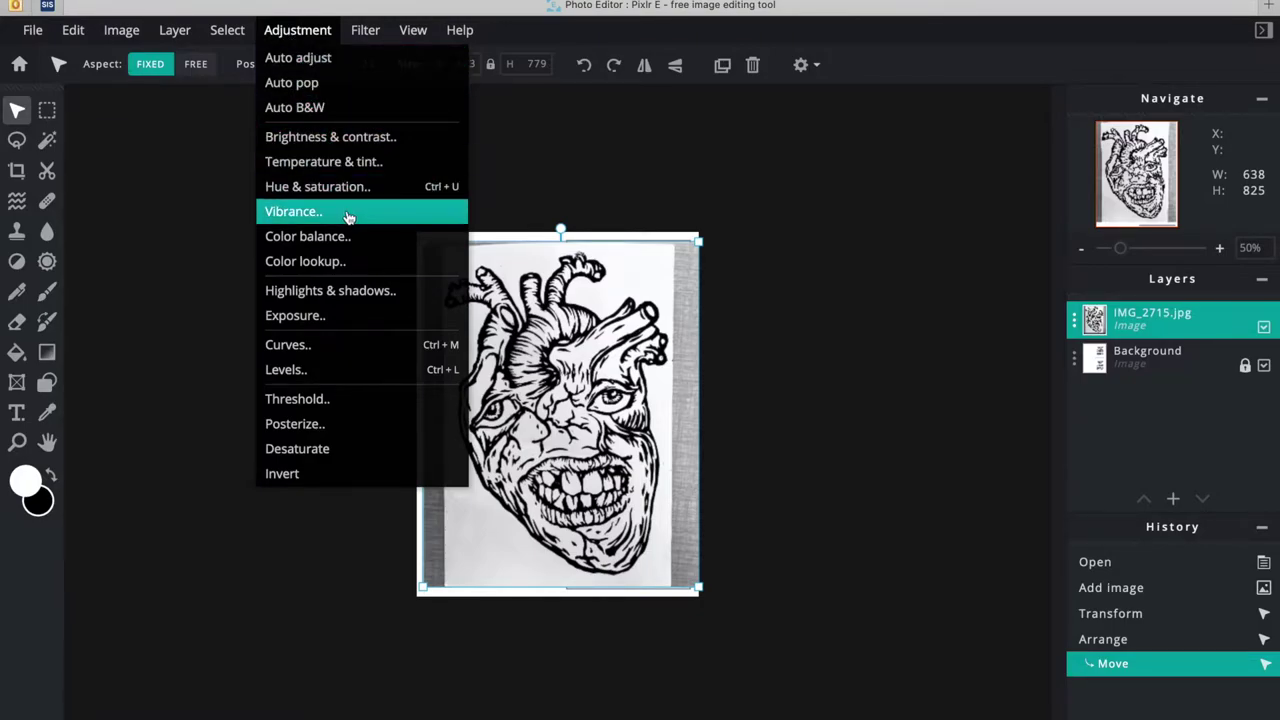
# - Apply Levels to the heart layer with black input 46 and white input 151
pyautogui.click(355, 371)
pyautogui.moveTo(613, 244); pyautogui.dragTo(782, 204)
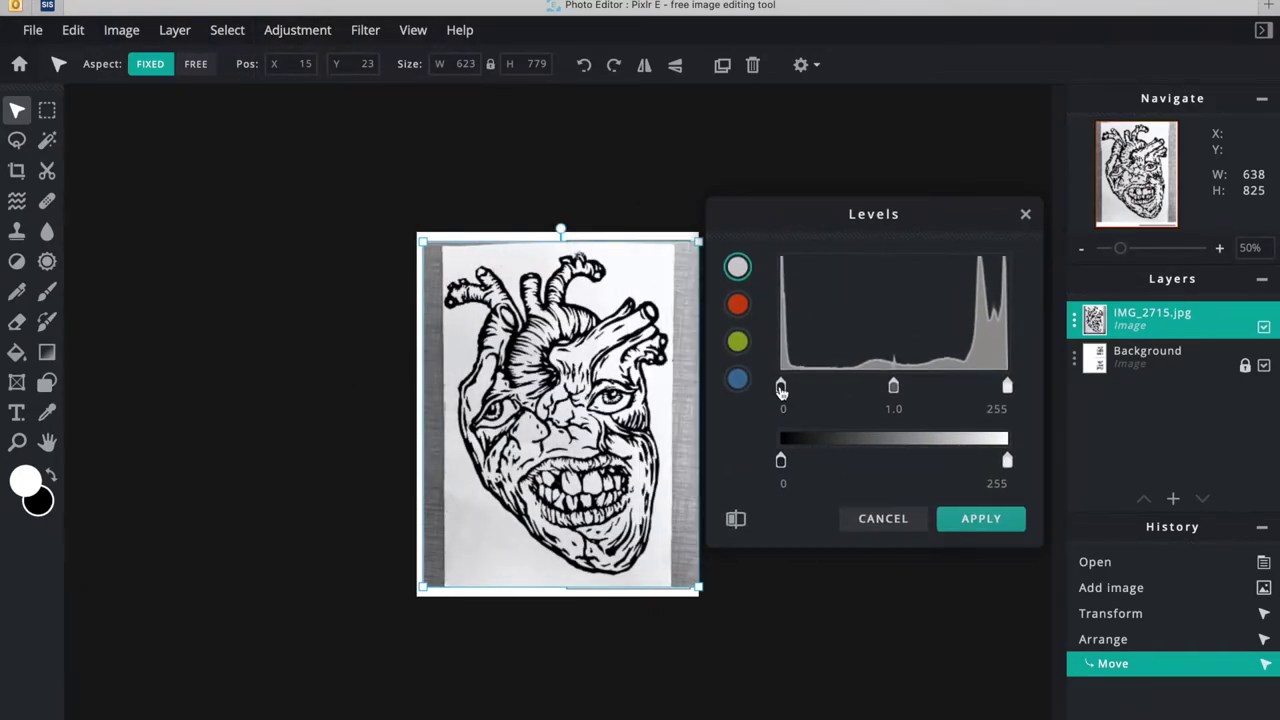
pyautogui.moveTo(794, 385); pyautogui.dragTo(822, 386)
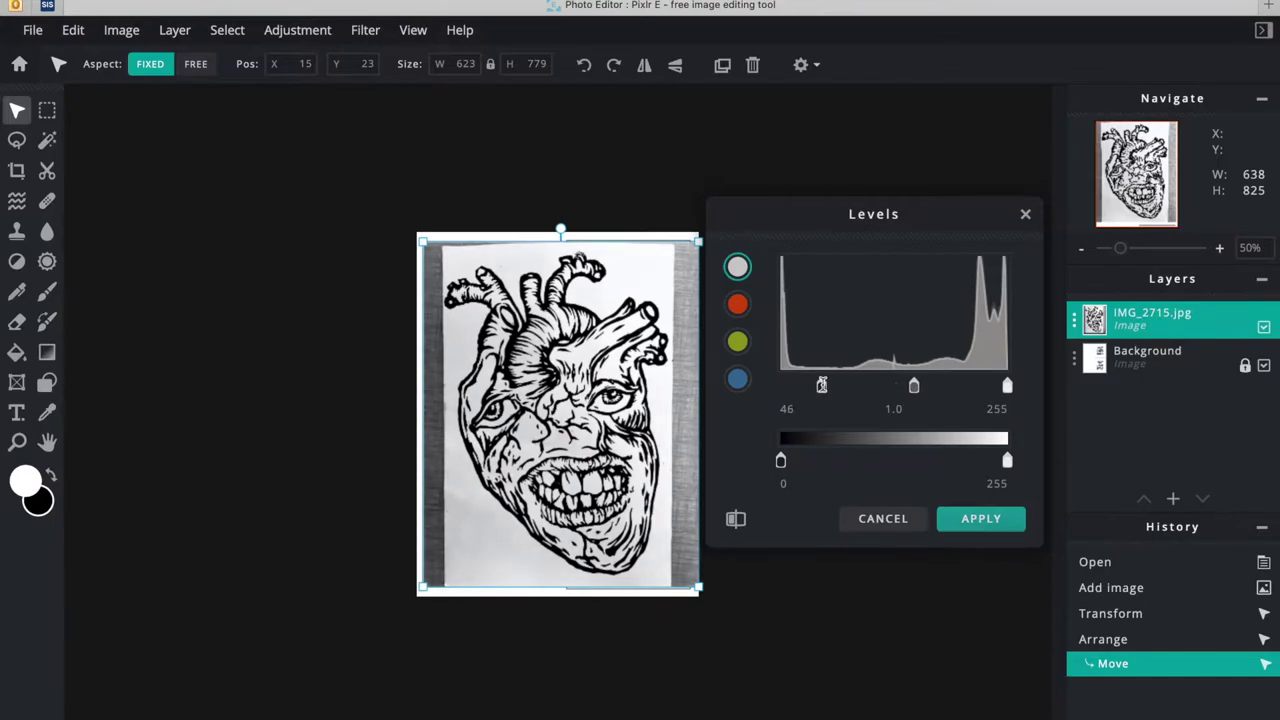
pyautogui.moveTo(1007, 394); pyautogui.dragTo(910, 390)
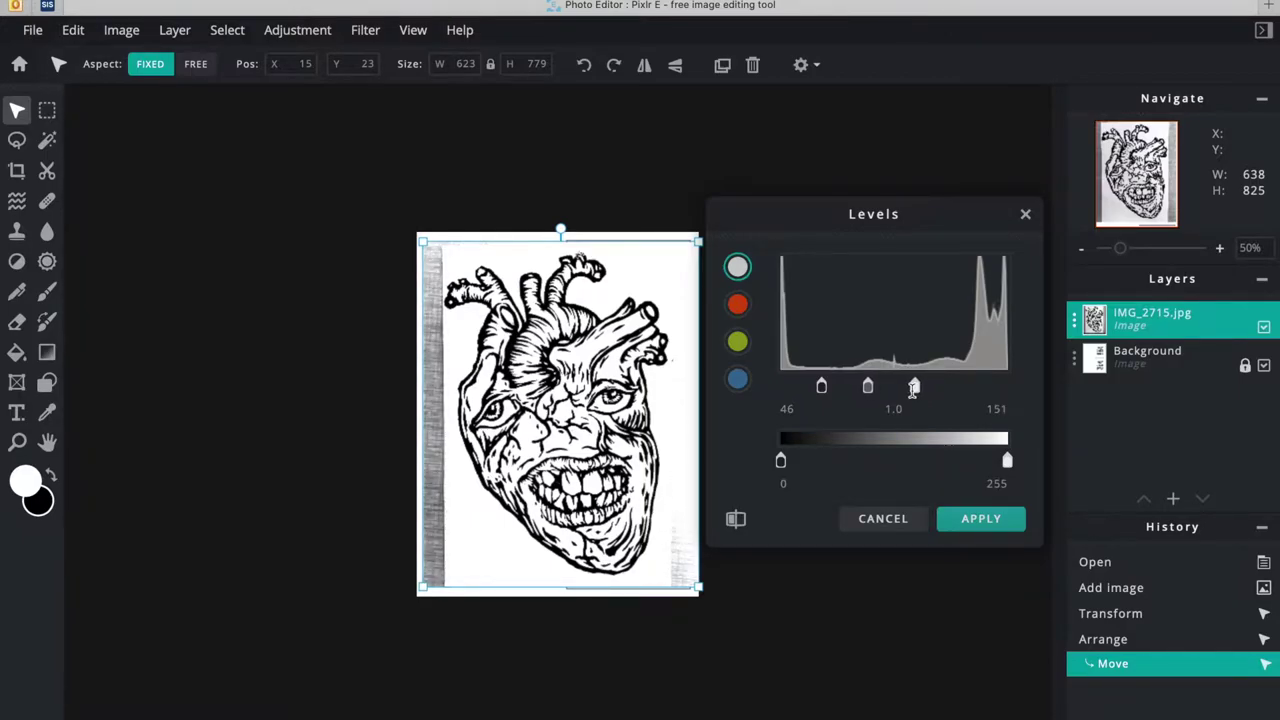
pyautogui.click(979, 519)
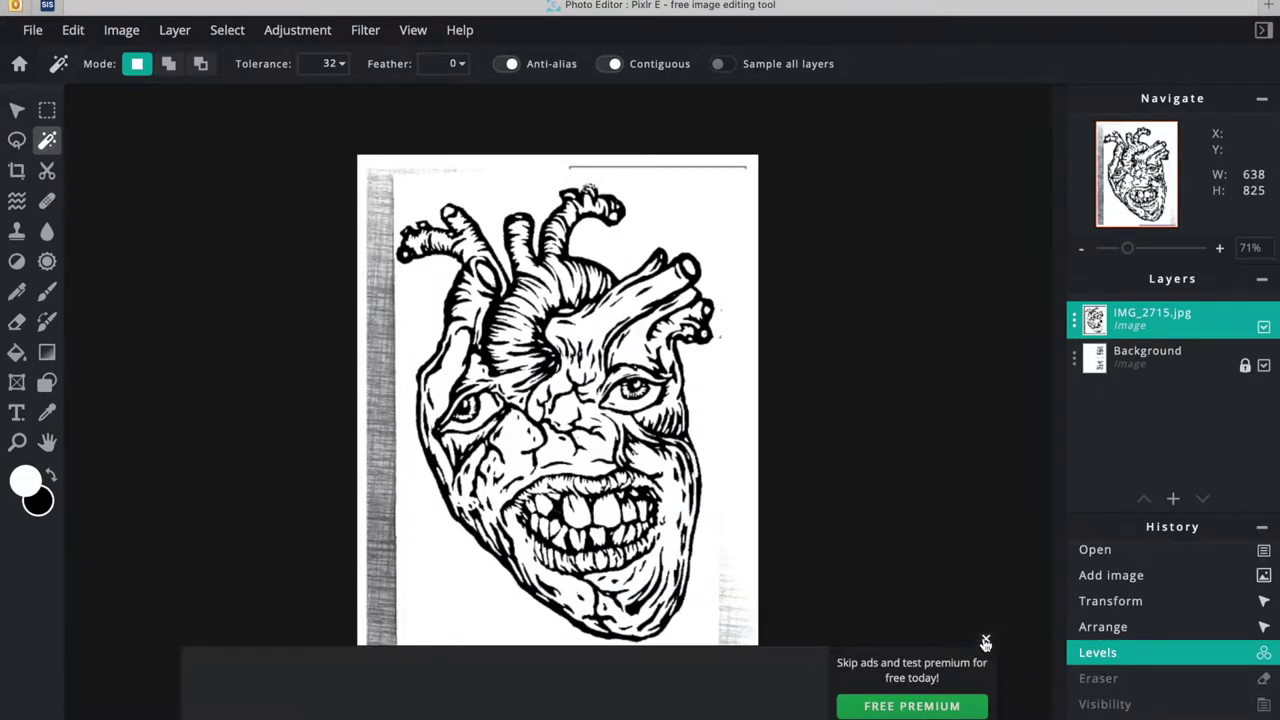
# - Hide the card template, then magic-wand and delete the white paper around the heart
pyautogui.click(985, 641)
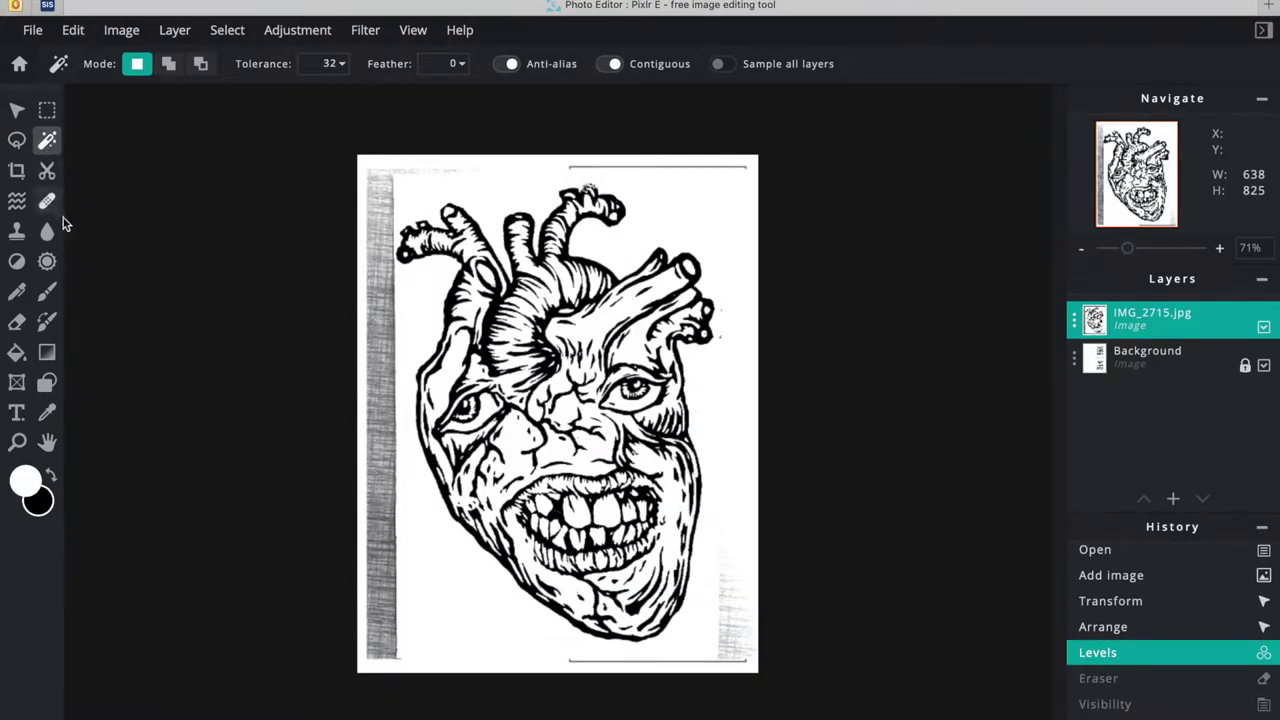
pyautogui.click(1265, 366)
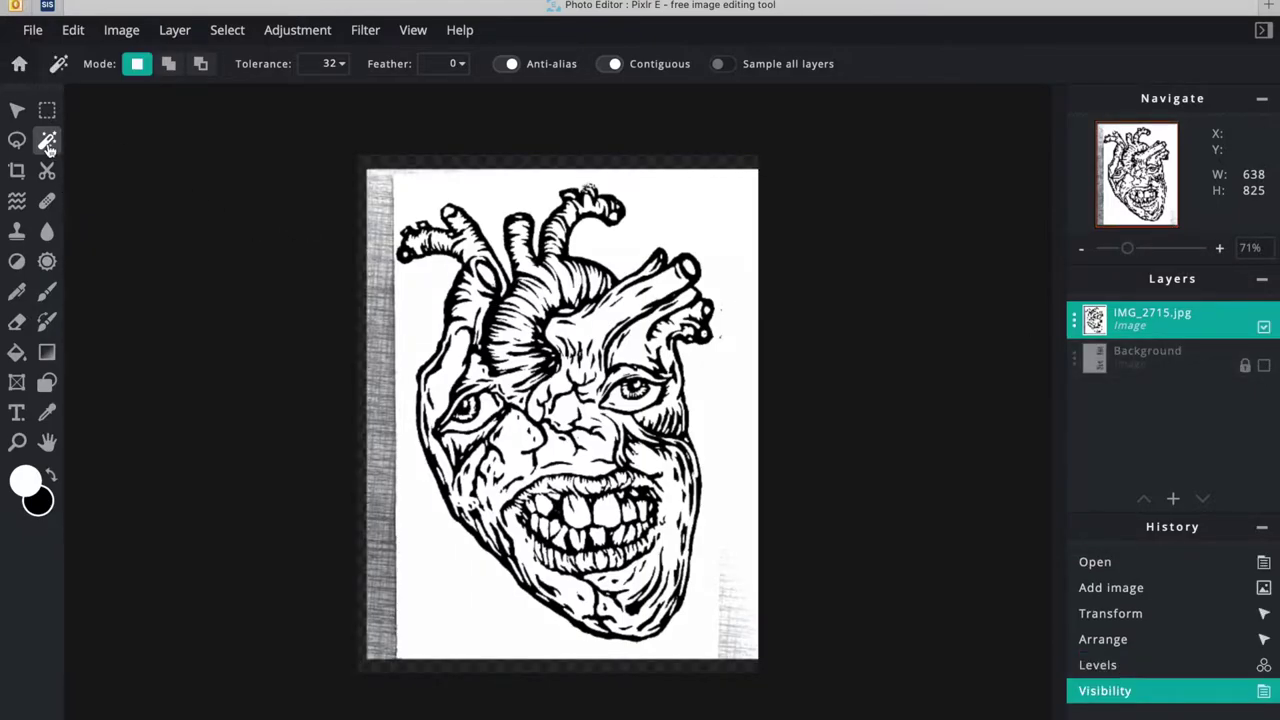
pyautogui.click(621, 245)
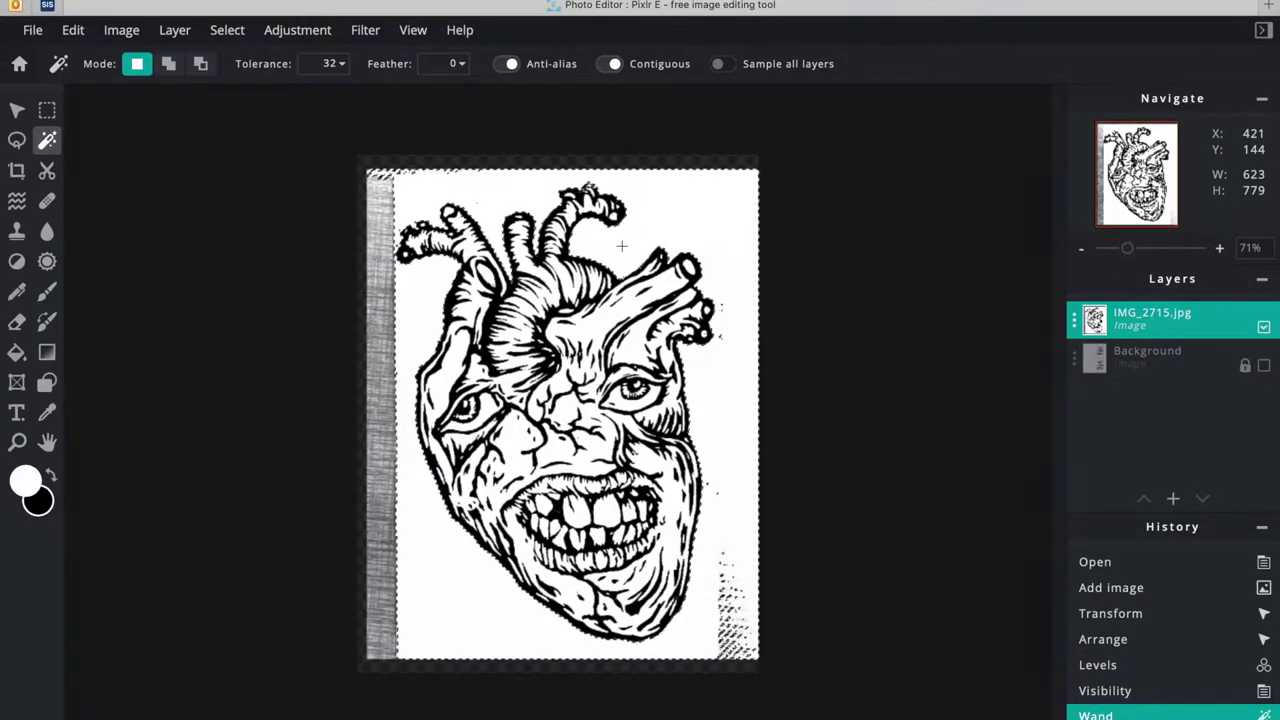
pyautogui.press('Delete')
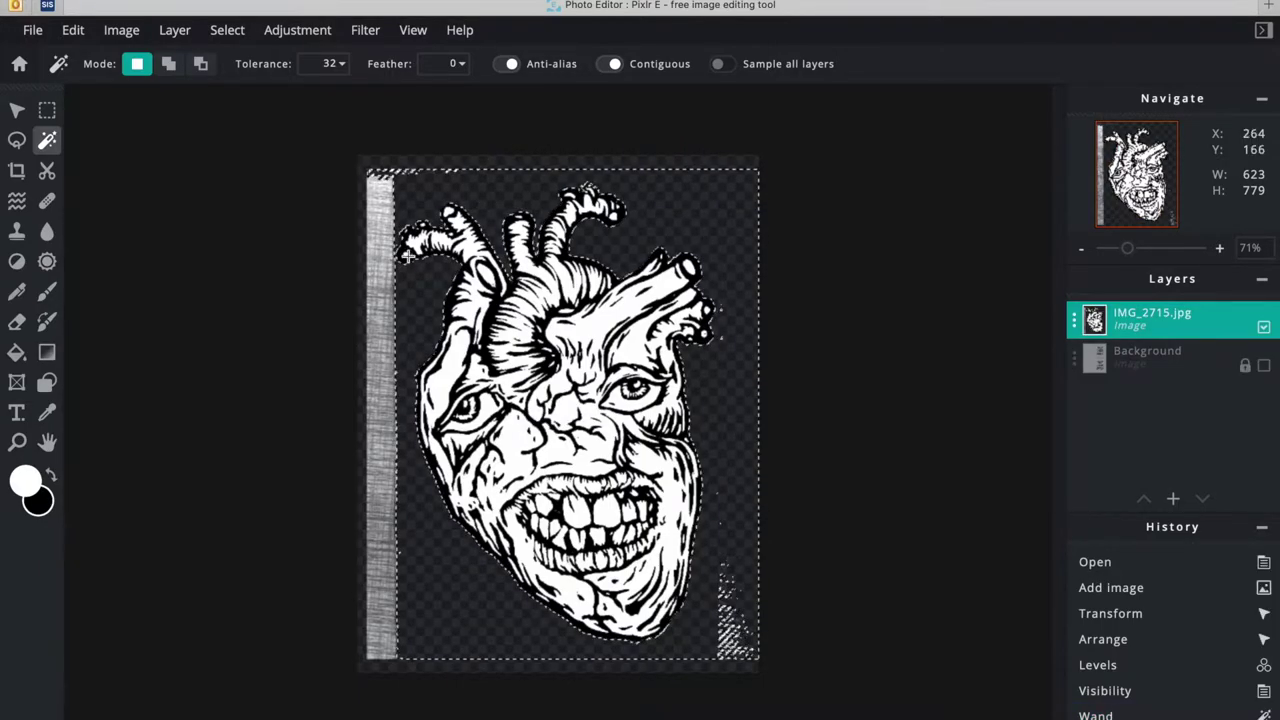
pyautogui.click(47, 110)
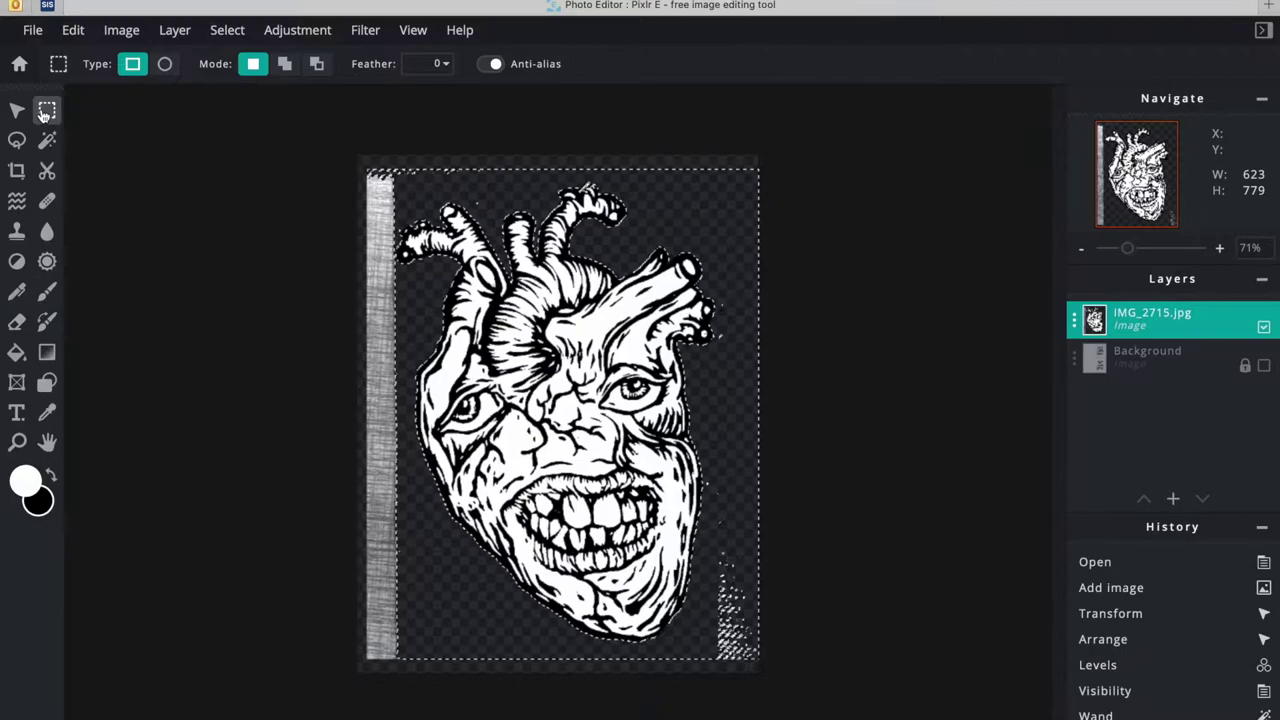
pyautogui.hotkey('ctrl', 'd')
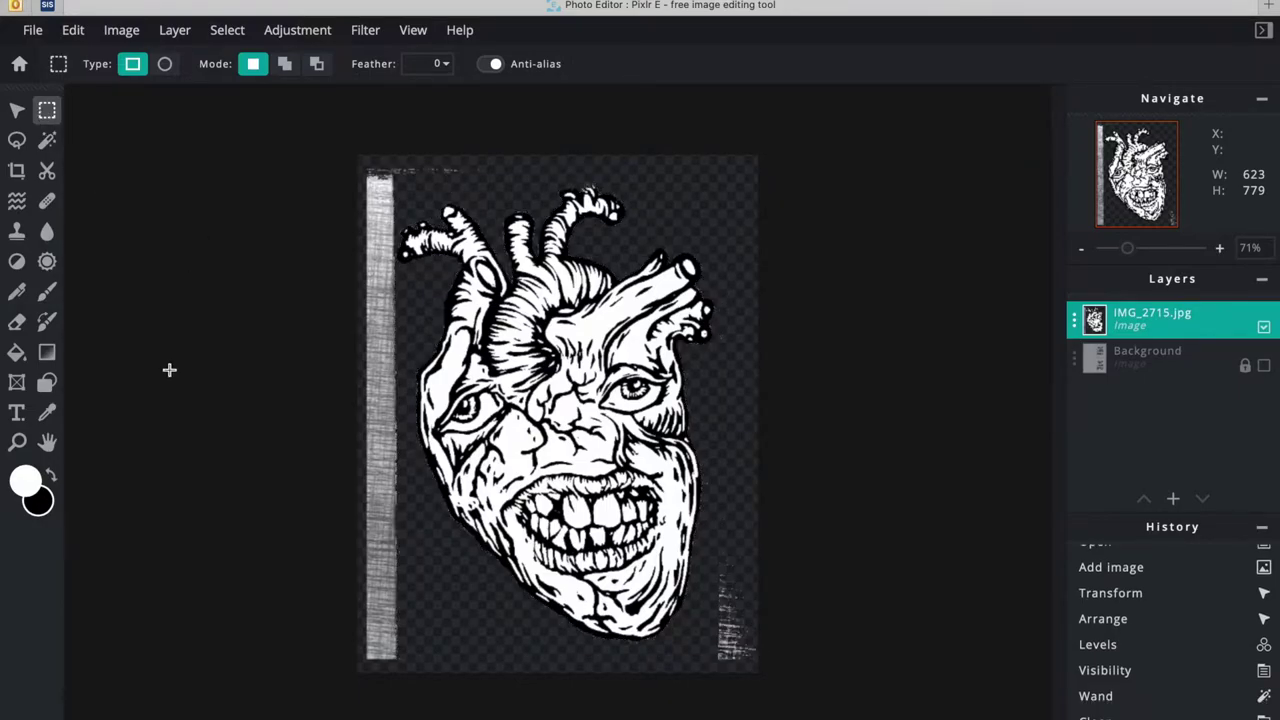
# - Erase the leftover grey speckles at the lower right and along the left edge
pyautogui.click(17, 324)
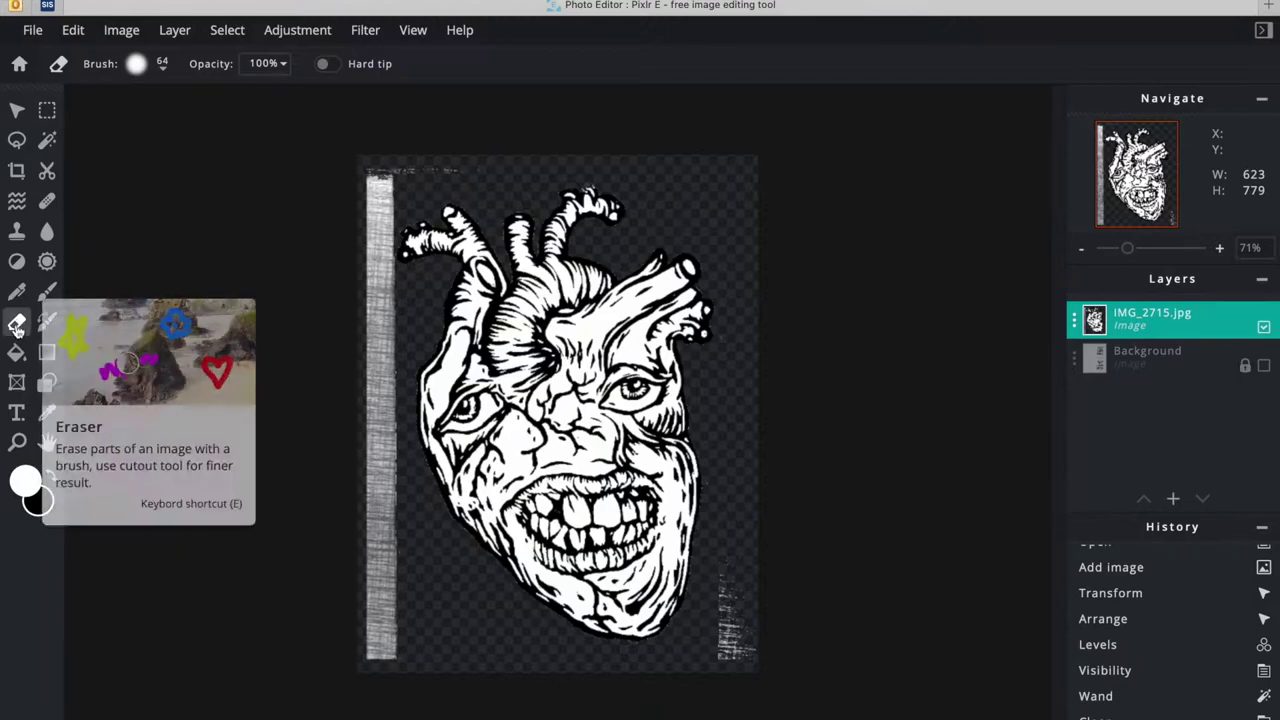
pyautogui.moveTo(729, 663); pyautogui.dragTo(716, 466)
pyautogui.scroll(-3, 594, 237)
pyautogui.moveTo(430, 252); pyautogui.dragTo(452, 262)
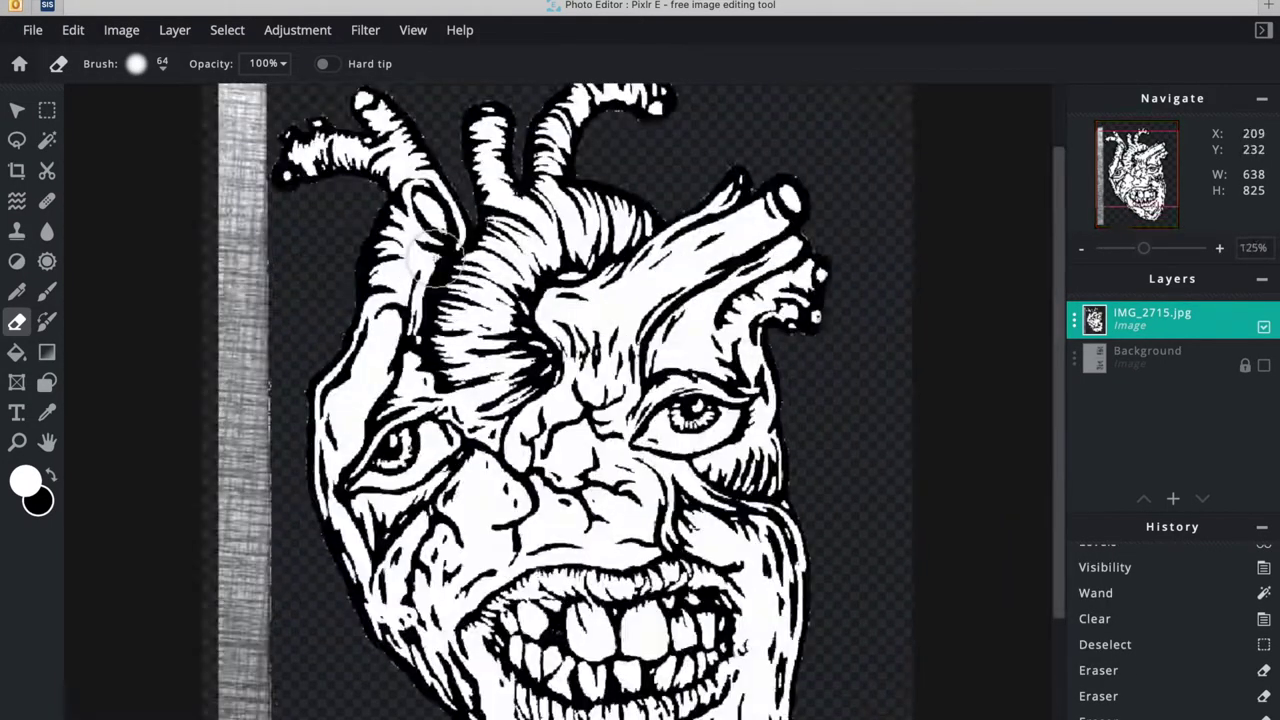
pyautogui.moveTo(430, 565)
pyautogui.mouseDown()
pyautogui.moveTo(434, 349)
pyautogui.moveTo(415, 389)
pyautogui.mouseUp()
pyautogui.scroll(3, 415, 389)
pyautogui.click(73, 30)
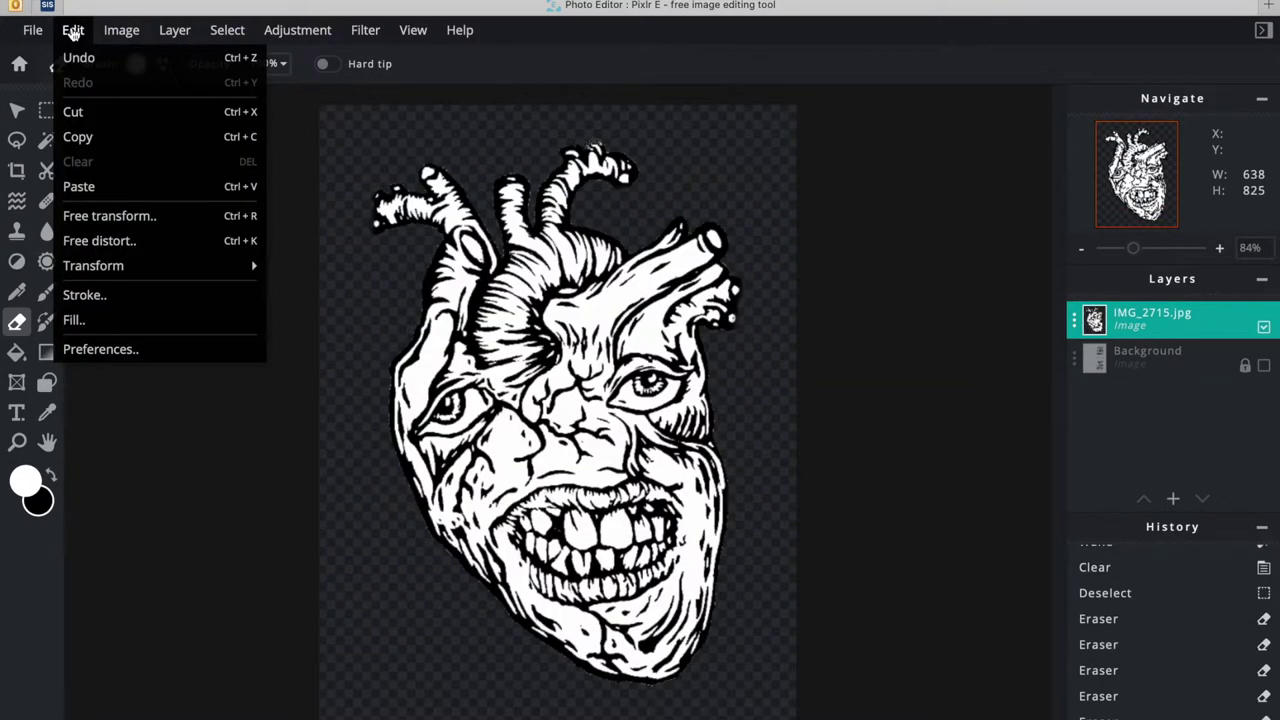
# - Tilt the heart layer about 8 degrees with Free transform
pyautogui.moveTo(123, 266)
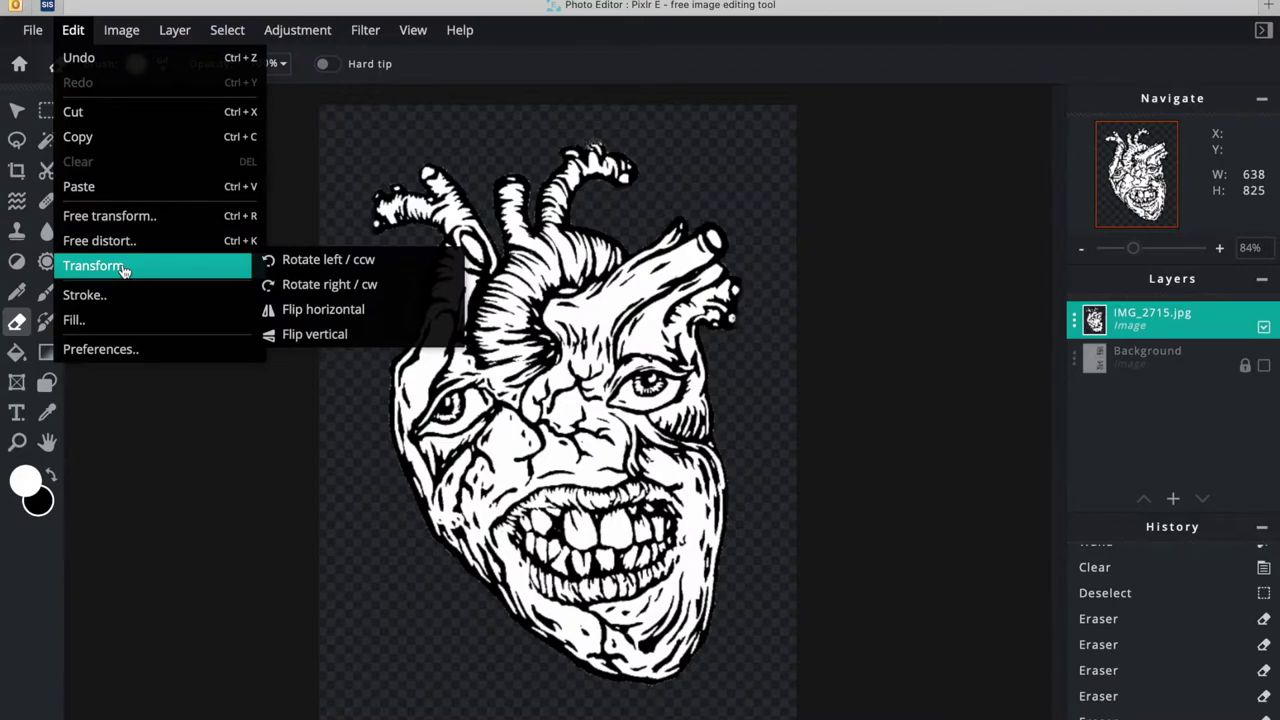
pyautogui.click(128, 216)
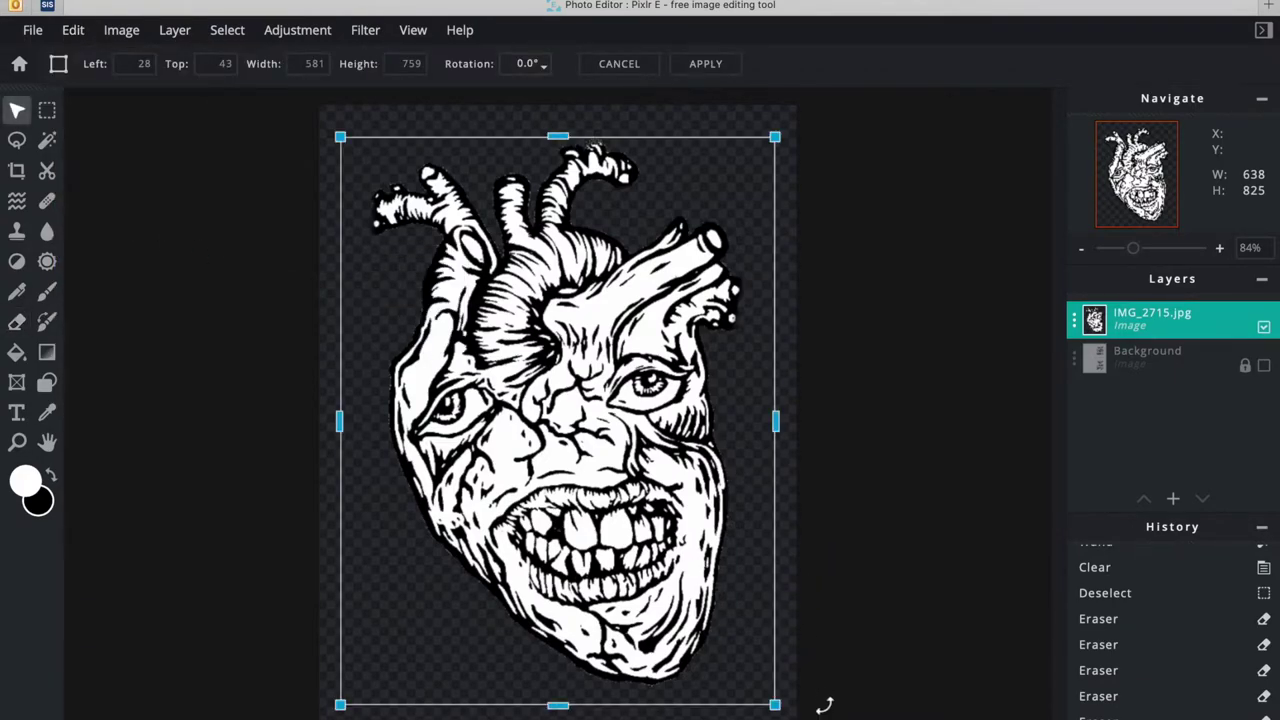
pyautogui.moveTo(823, 677); pyautogui.dragTo(785, 710)
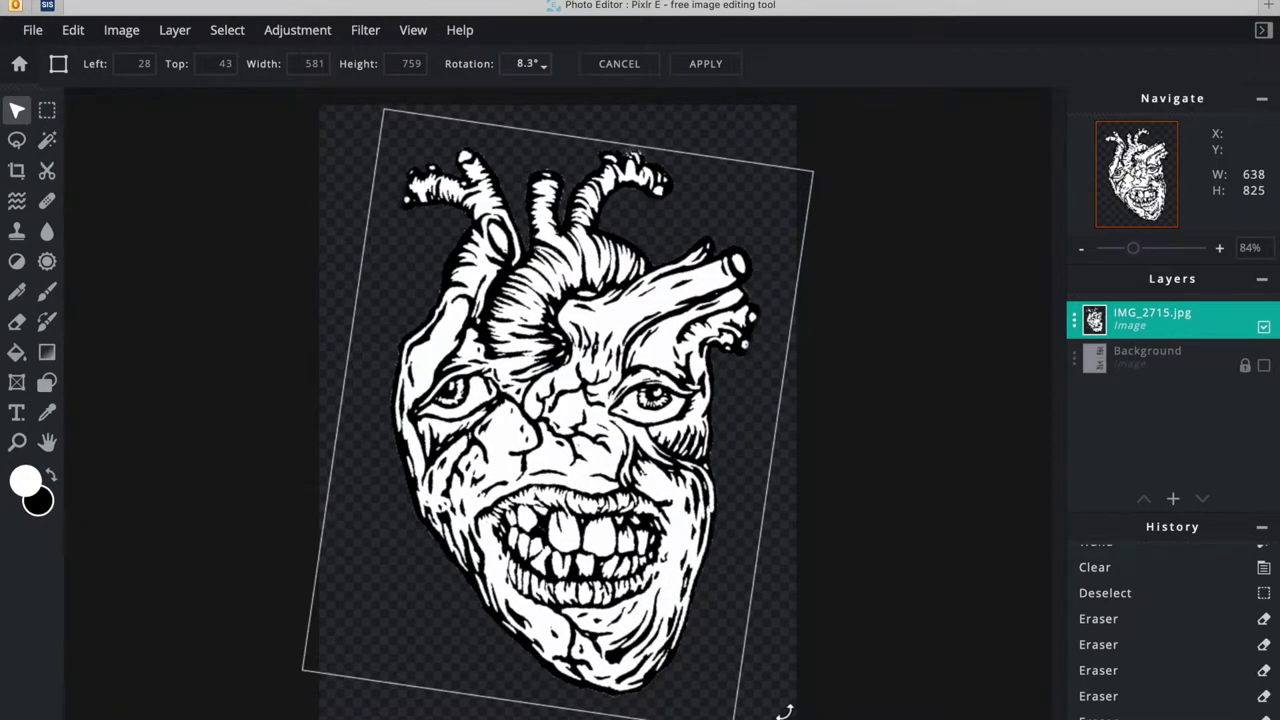
# - Invert the heart's colours so it shows white lines on black
pyautogui.press('l')
pyautogui.click(226, 30)
pyautogui.moveTo(303, 31)
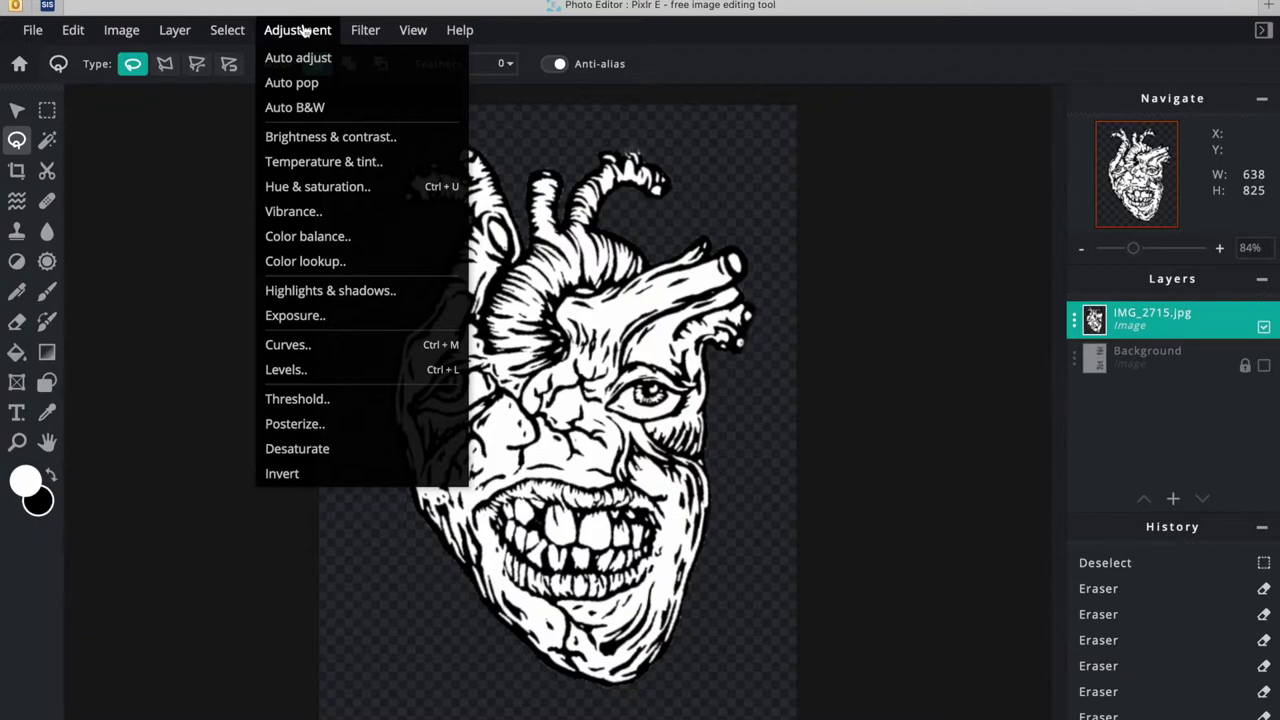
pyautogui.click(318, 473)
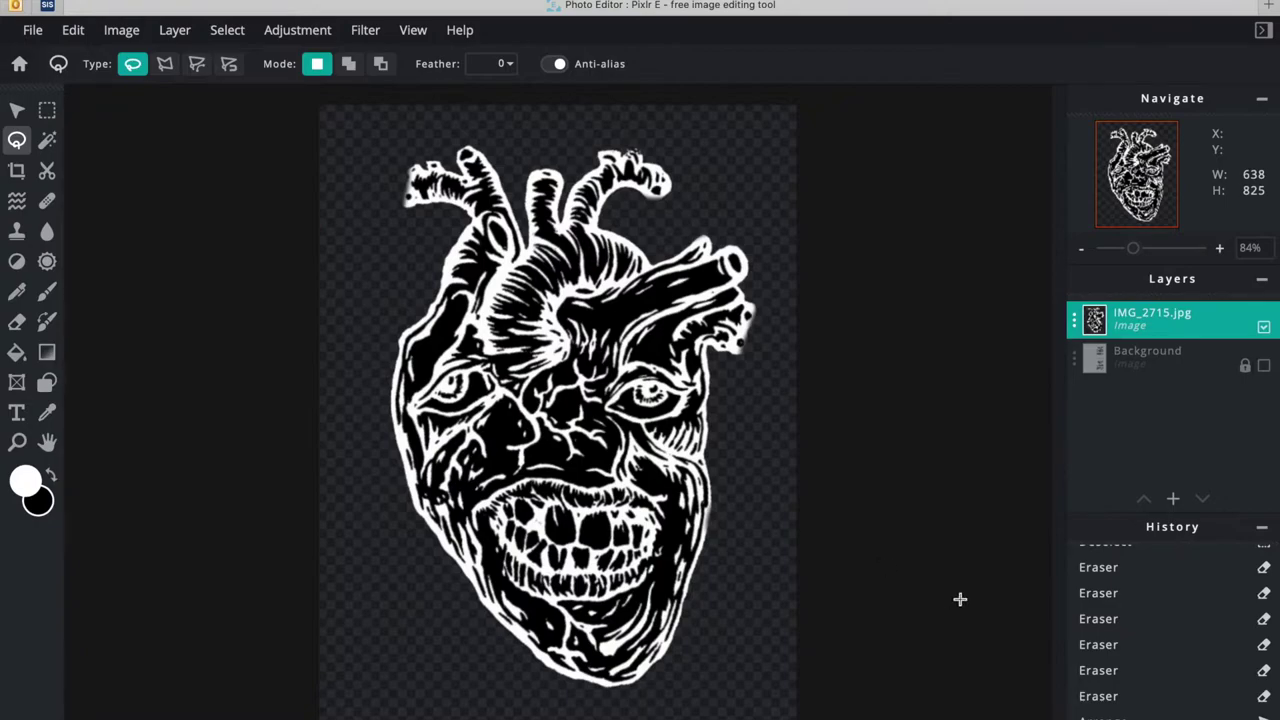
pyautogui.click(73, 30)
# - Apply a black Stroke/Outline of size 18 around the inverted heart
pyautogui.click(122, 297)
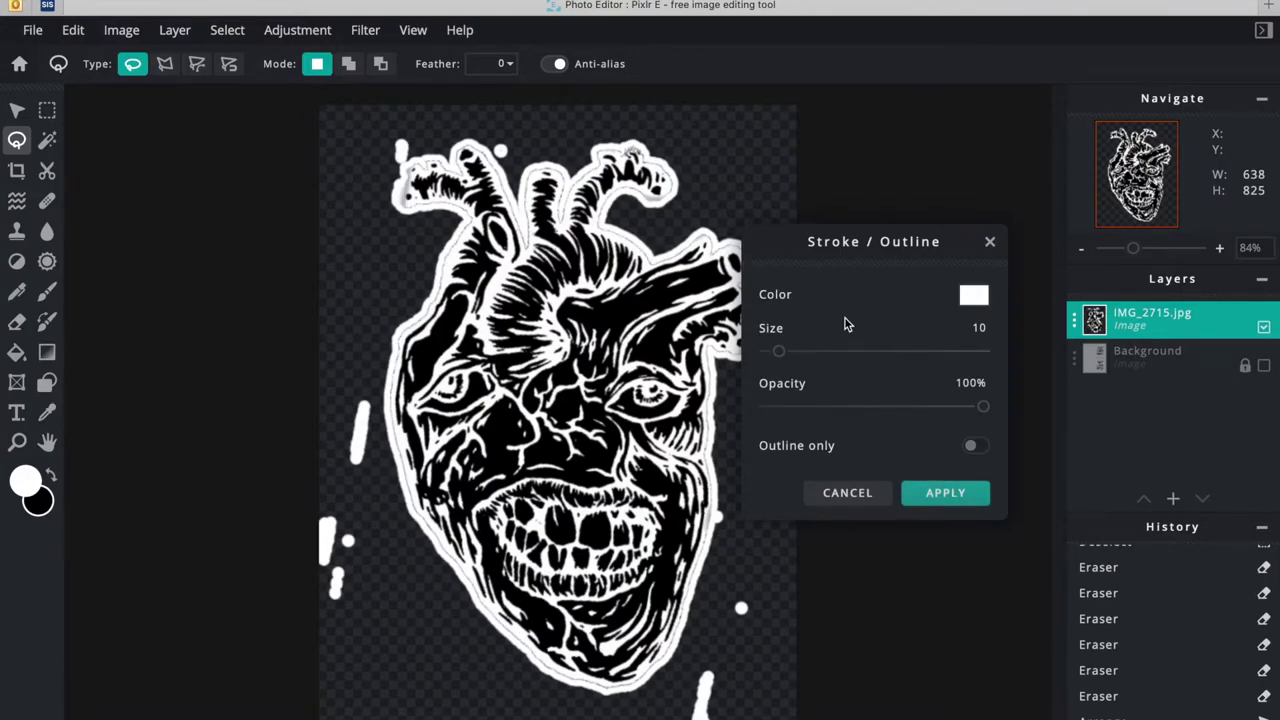
pyautogui.click(975, 296)
pyautogui.moveTo(860, 470); pyautogui.dragTo(951, 537)
pyautogui.click(1031, 514)
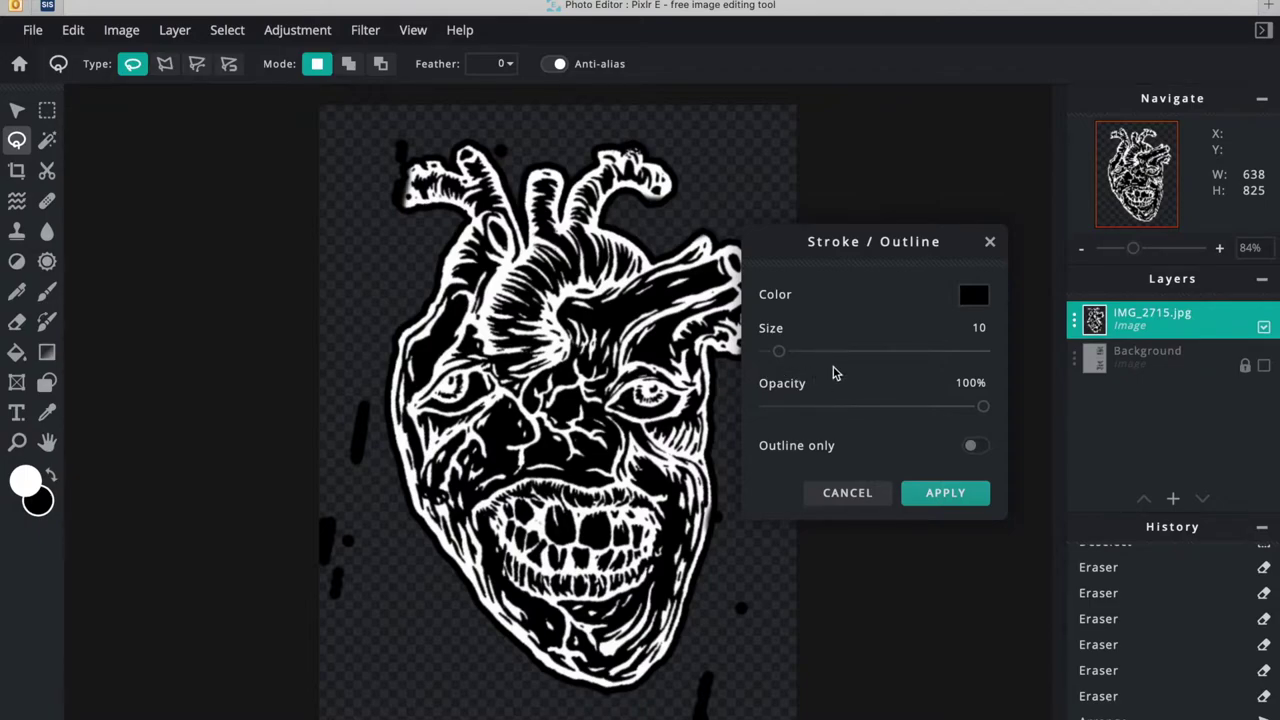
pyautogui.moveTo(780, 355); pyautogui.dragTo(793, 356)
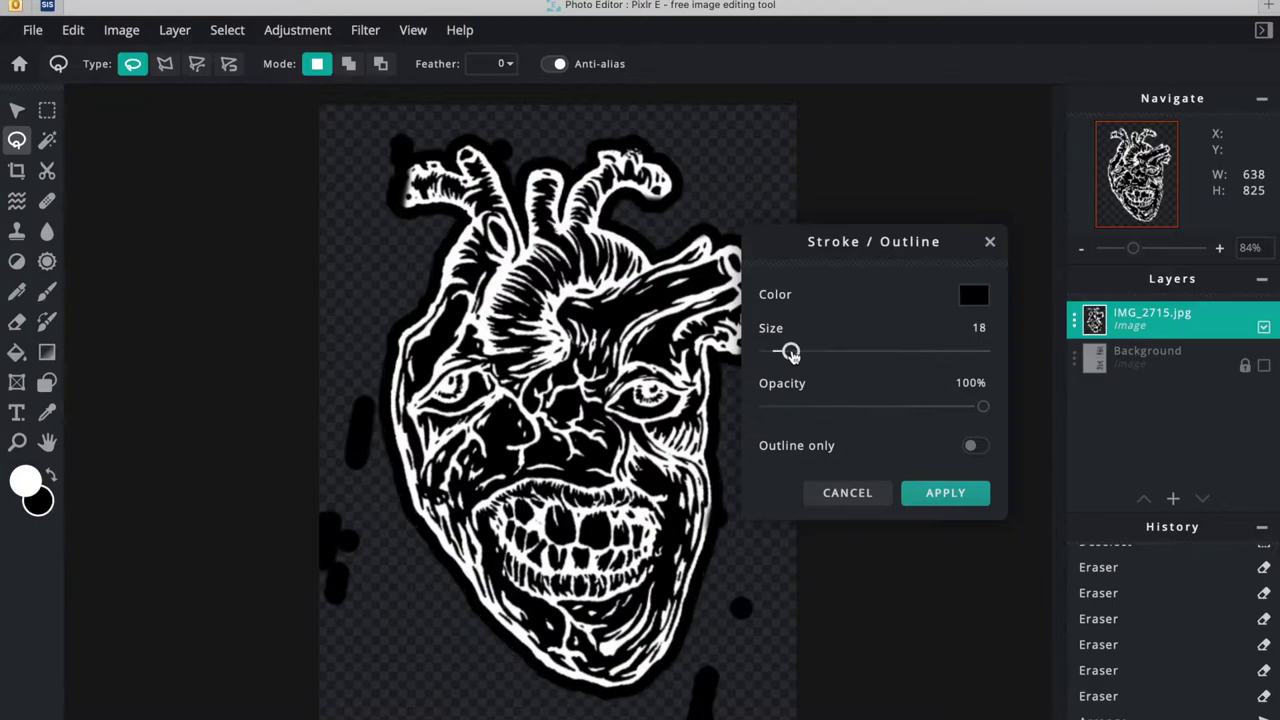
pyautogui.click(951, 495)
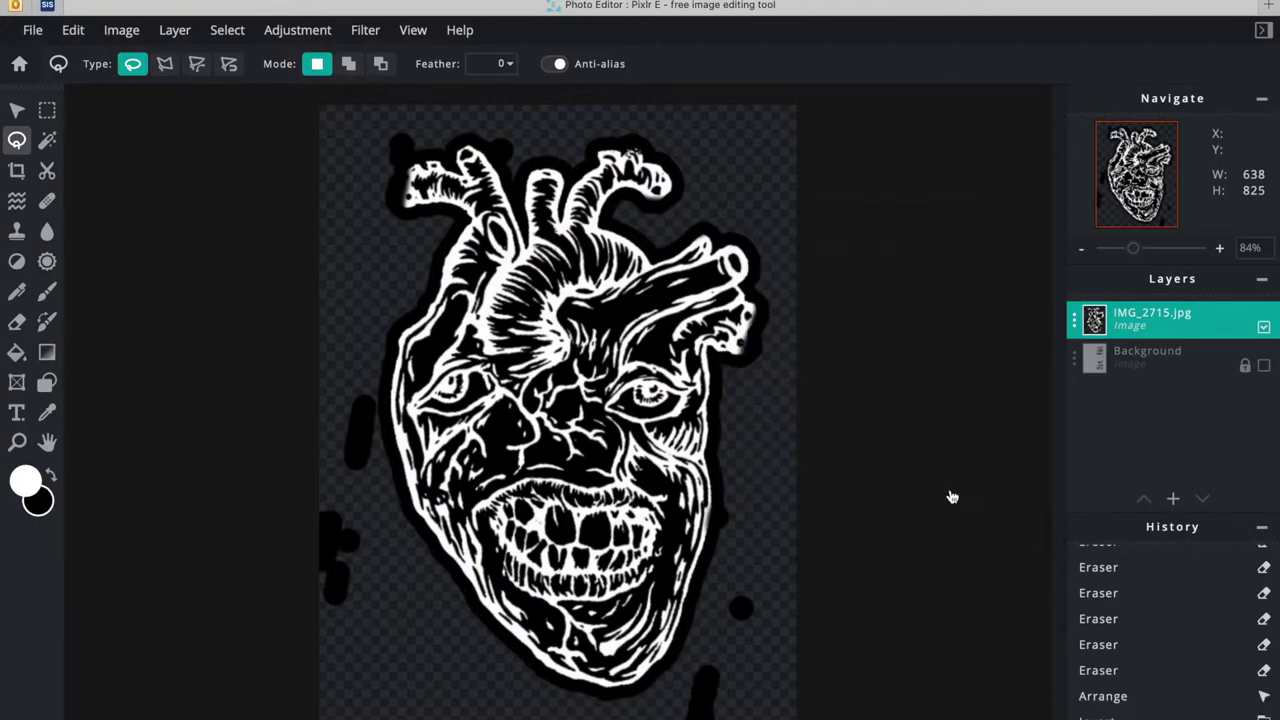
# - Erase the stray black blobs beside the heart and make the card template layer visible again
pyautogui.press('e')
pyautogui.scroll(2, 790, 454)
pyautogui.click(739, 606)
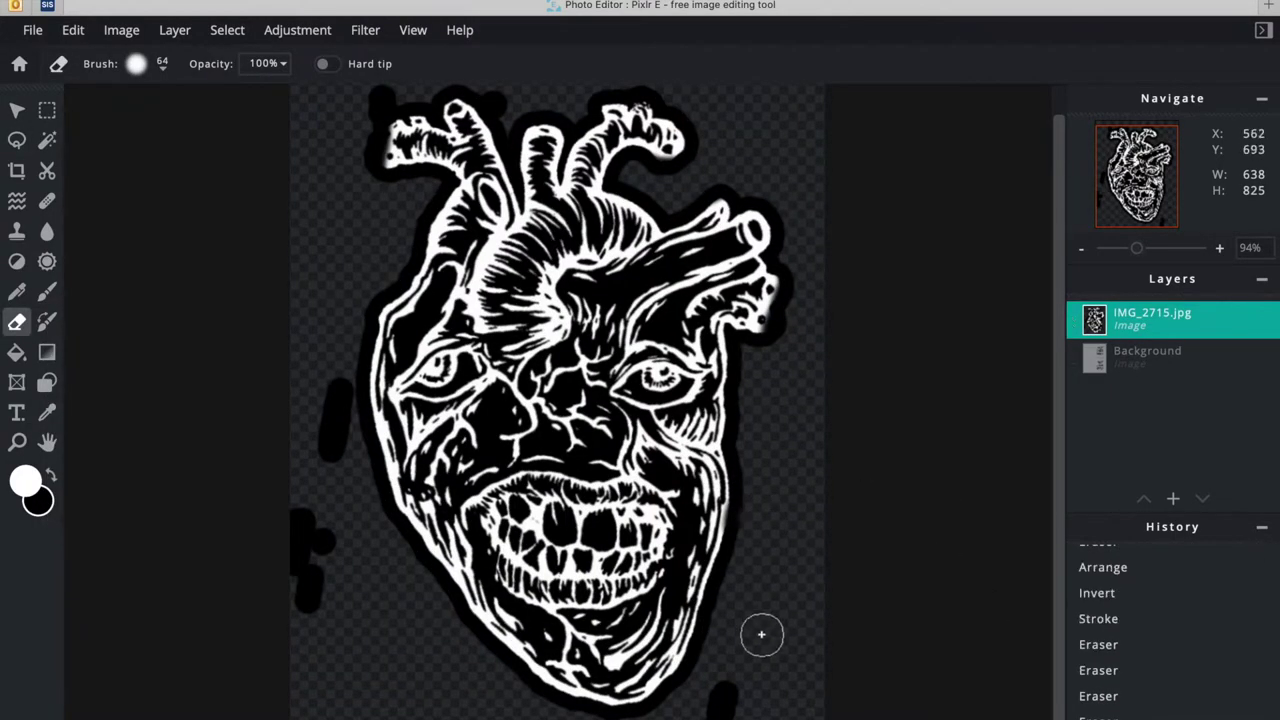
pyautogui.click(699, 675)
pyautogui.click(312, 511)
pyautogui.moveTo(333, 452); pyautogui.dragTo(331, 409)
pyautogui.scroll(2, 331, 409)
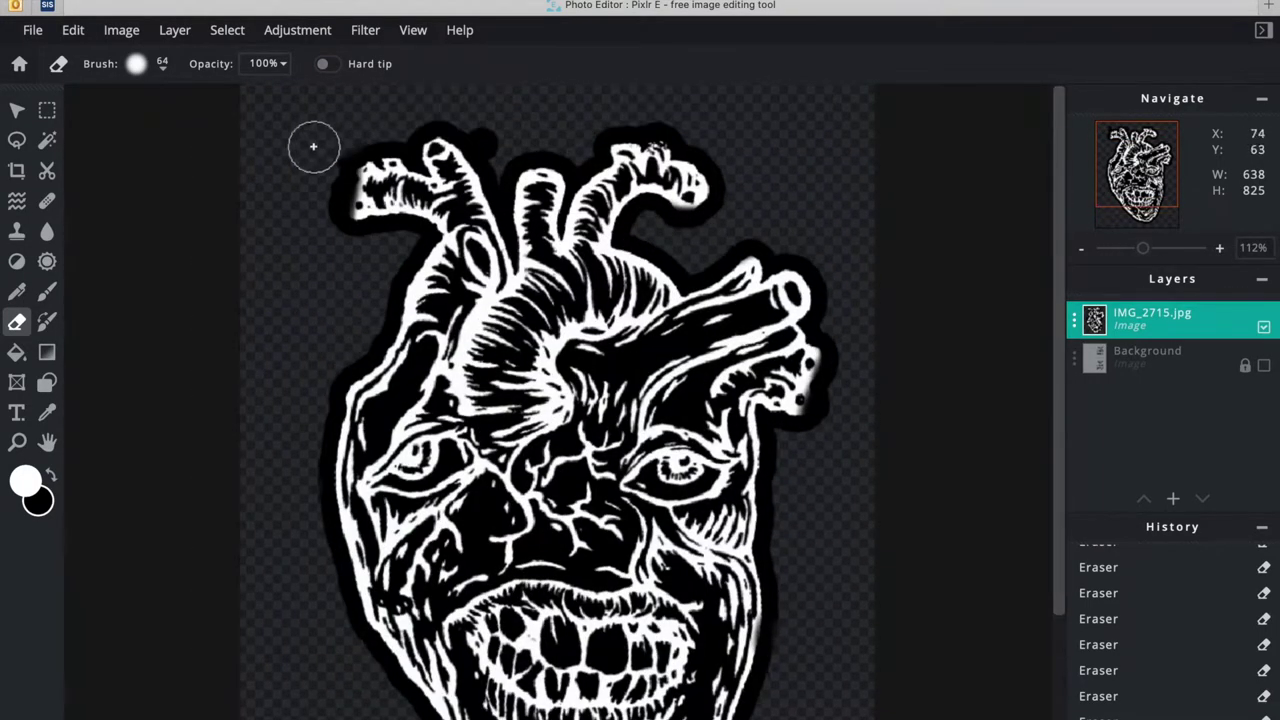
pyautogui.moveTo(1143, 248); pyautogui.dragTo(1127, 249)
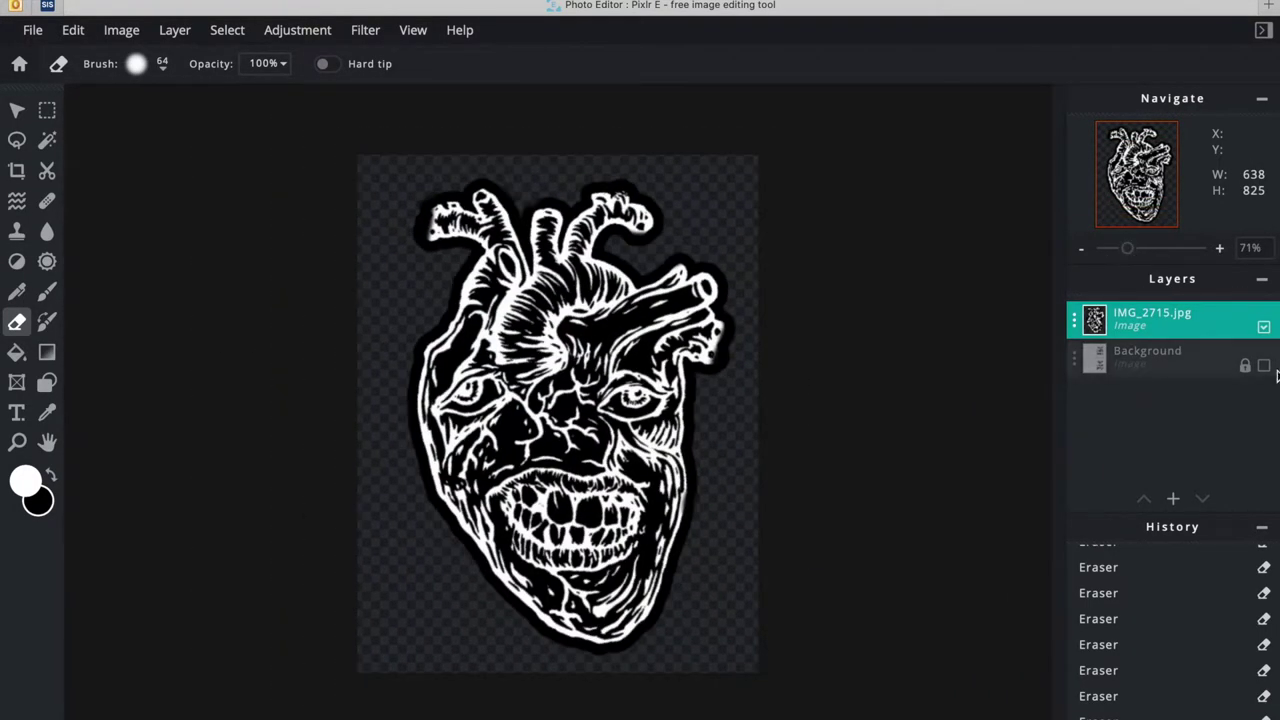
pyautogui.click(1264, 366)
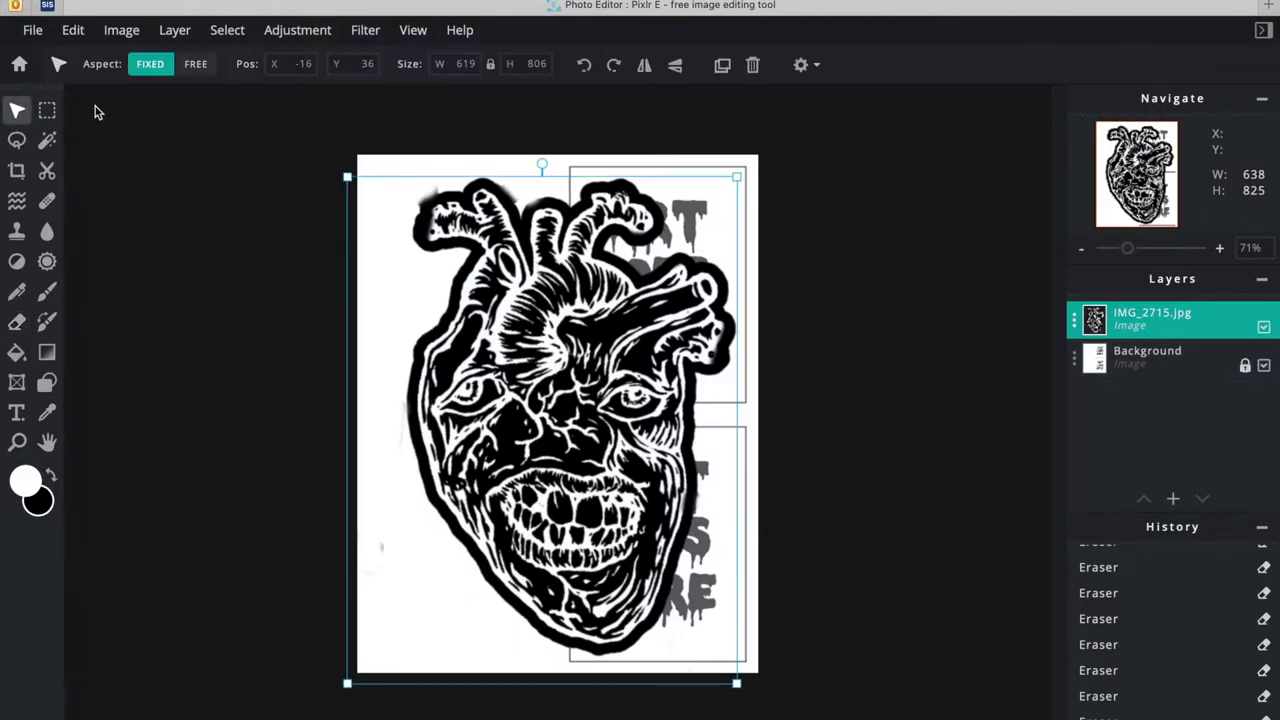
# - Scale the heart down to about 287×367 and centre it in the top-right ART GOES HERE box
pyautogui.click(115, 37)
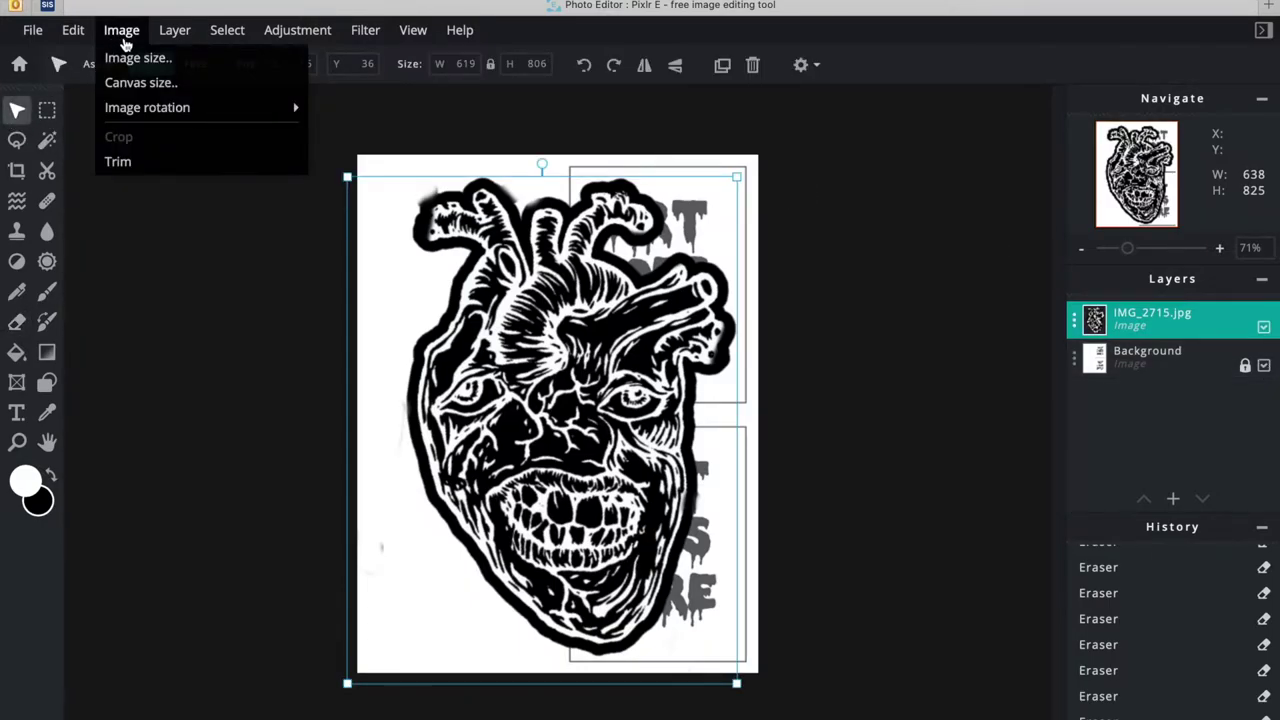
pyautogui.moveTo(85, 33)
pyautogui.click(98, 215)
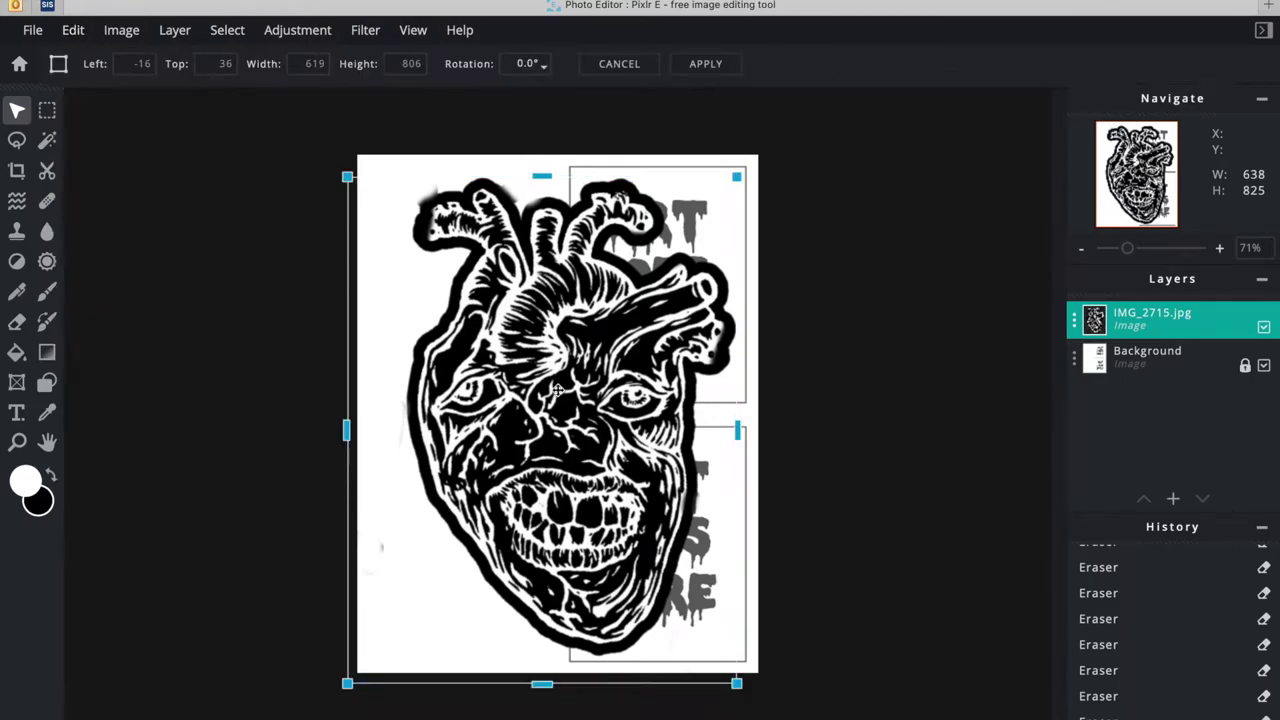
pyautogui.moveTo(740, 688); pyautogui.dragTo(558, 505)
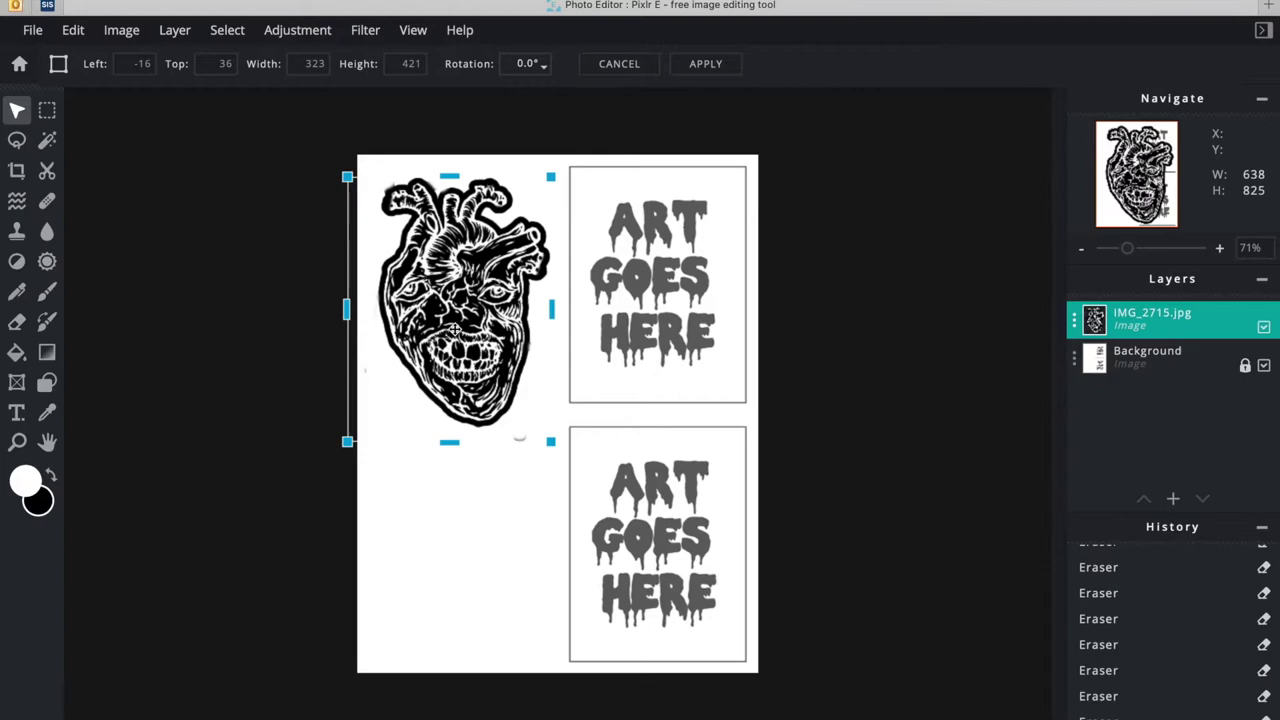
pyautogui.moveTo(455, 330); pyautogui.dragTo(651, 317)
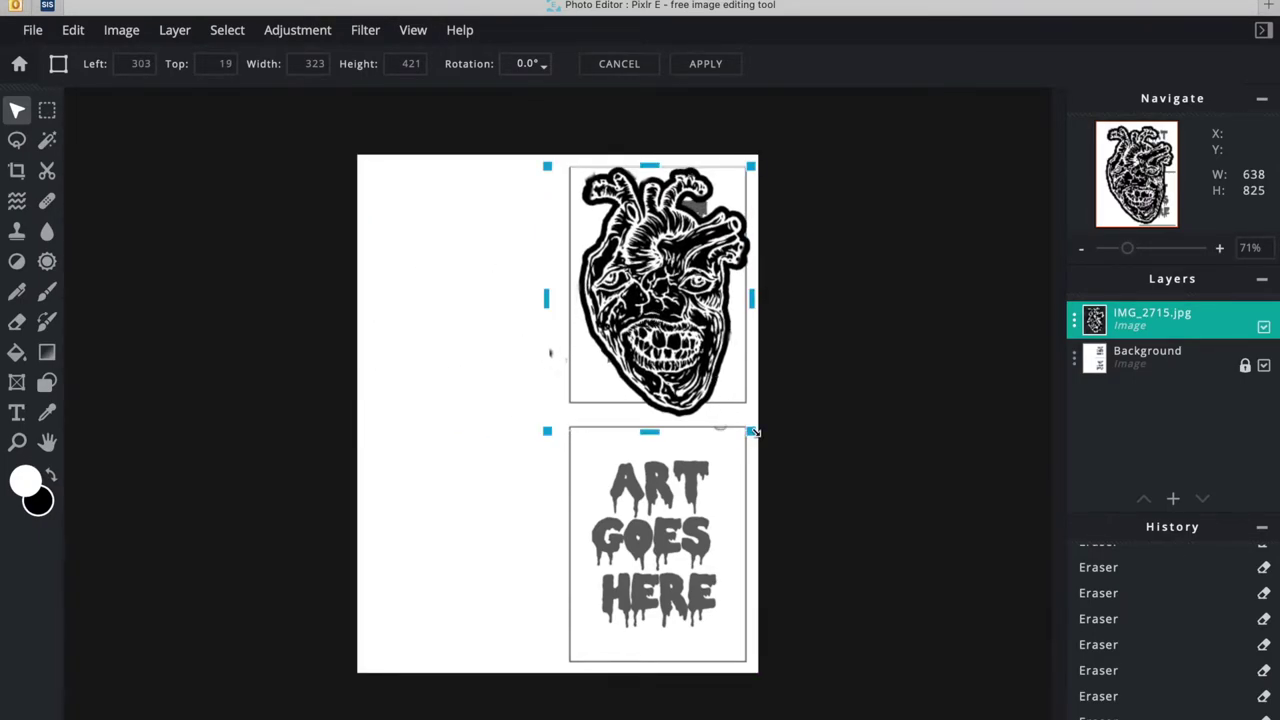
pyautogui.moveTo(753, 432); pyautogui.dragTo(738, 412)
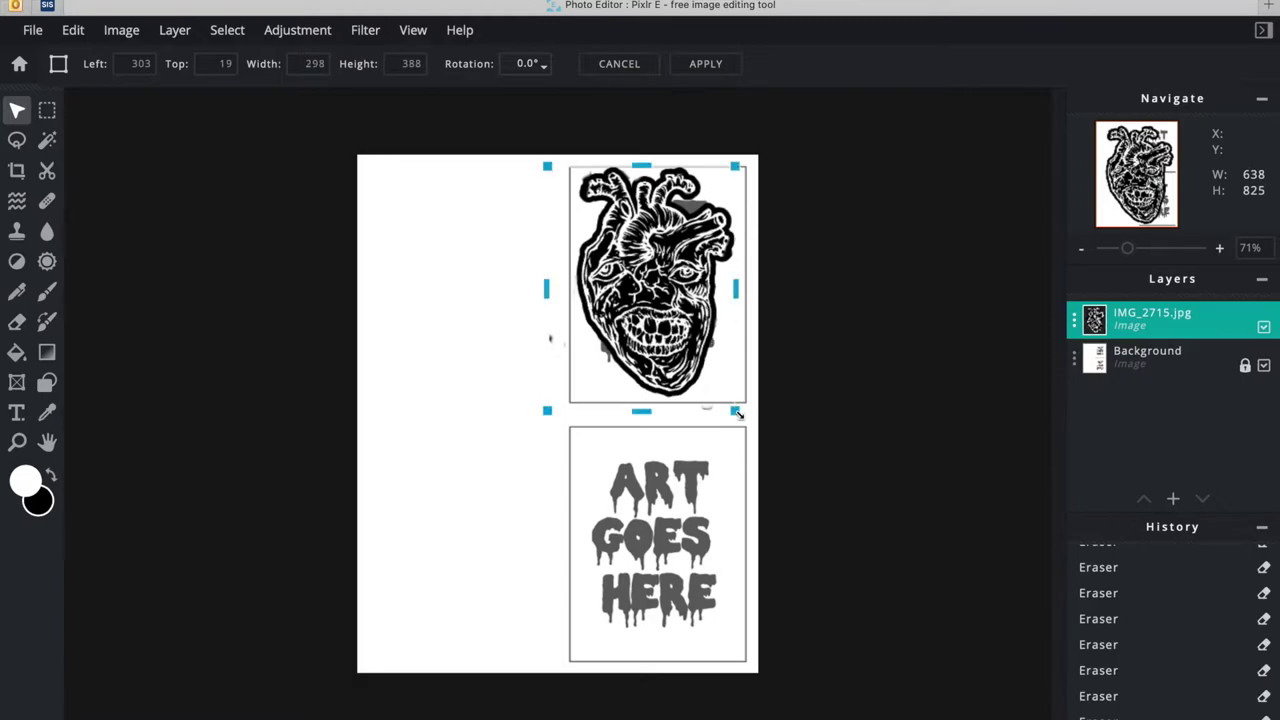
pyautogui.moveTo(655, 300); pyautogui.dragTo(662, 300)
pyautogui.click(1152, 318)
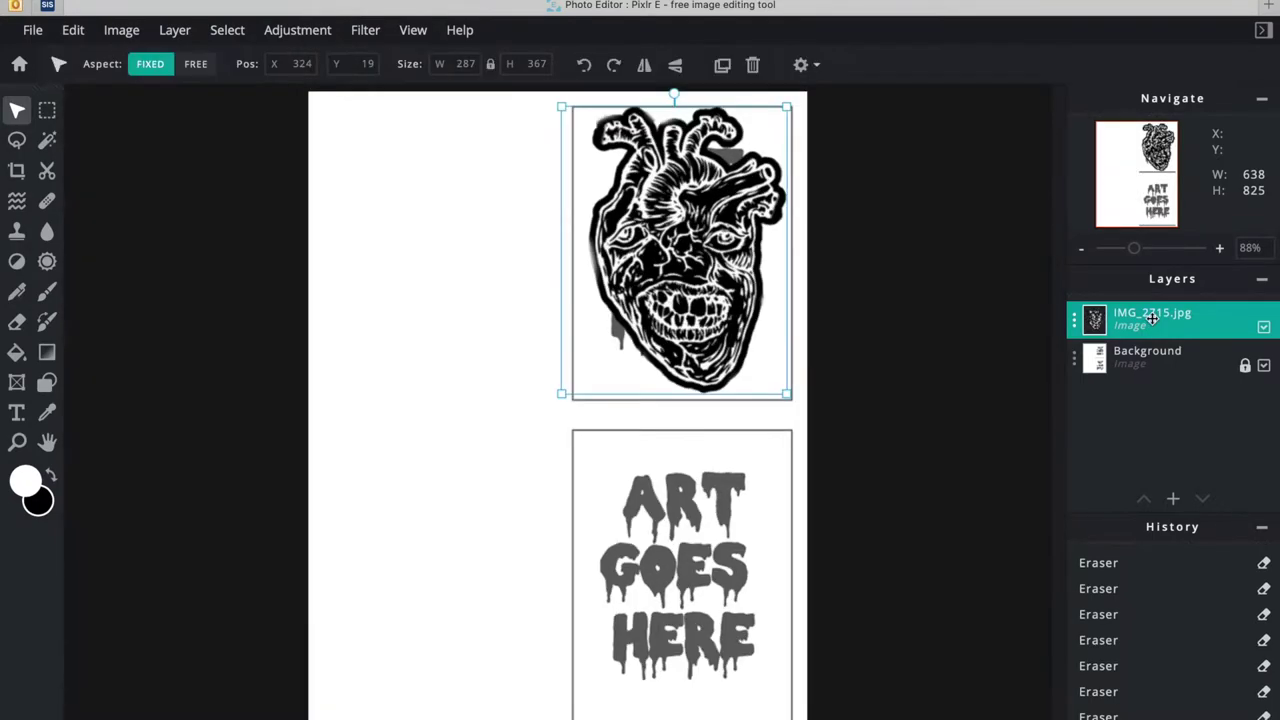
# - Duplicate the heart layer, drag the copy into the lower box, and hide the Background layer
pyautogui.click(172, 31)
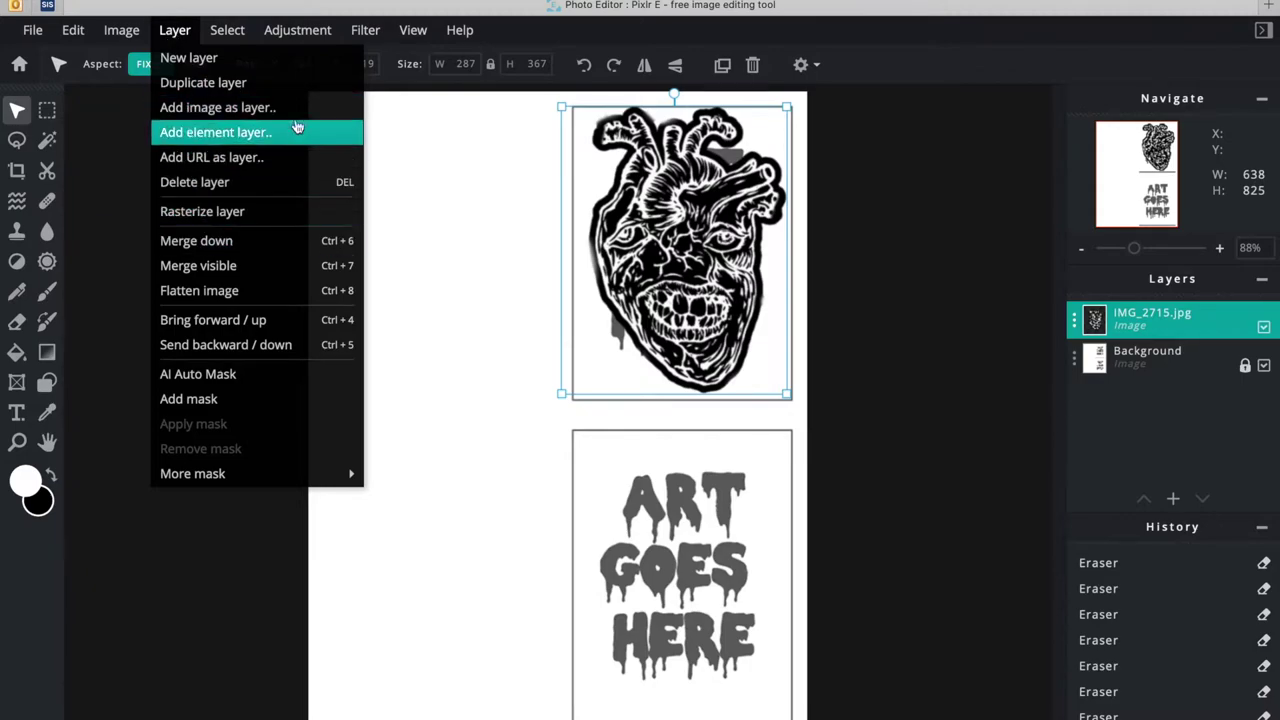
pyautogui.click(305, 83)
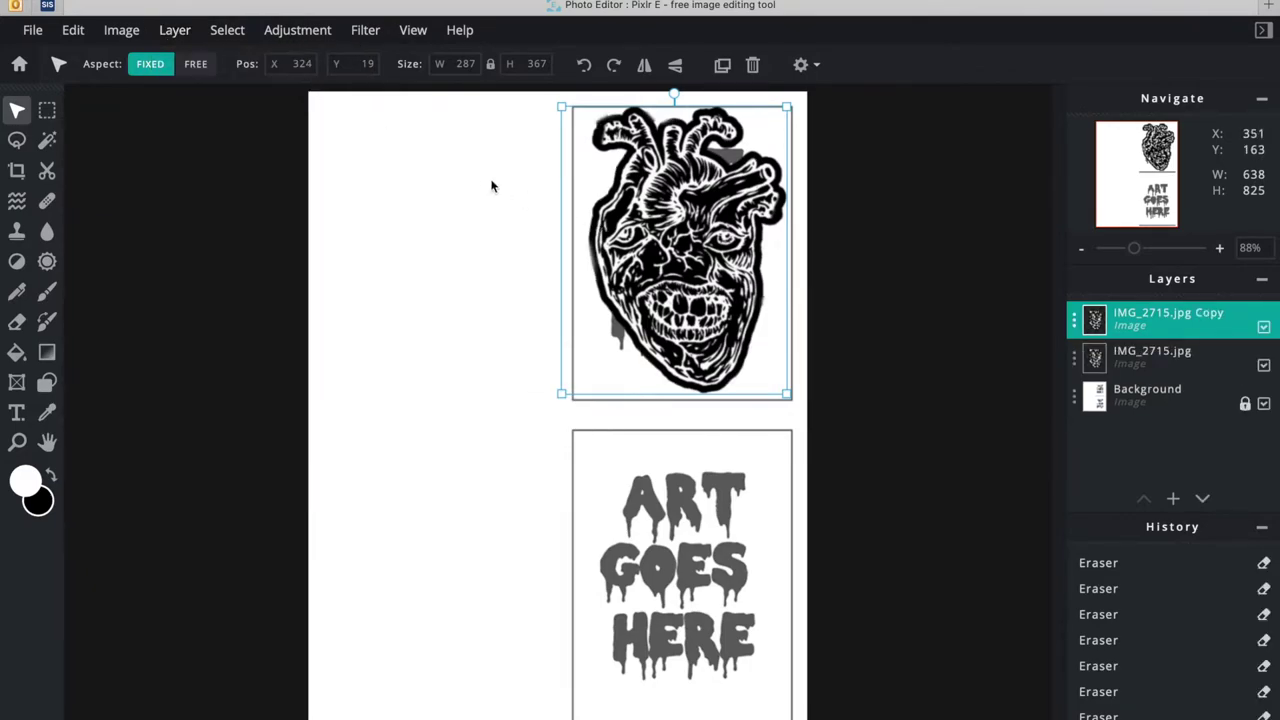
pyautogui.click(679, 258)
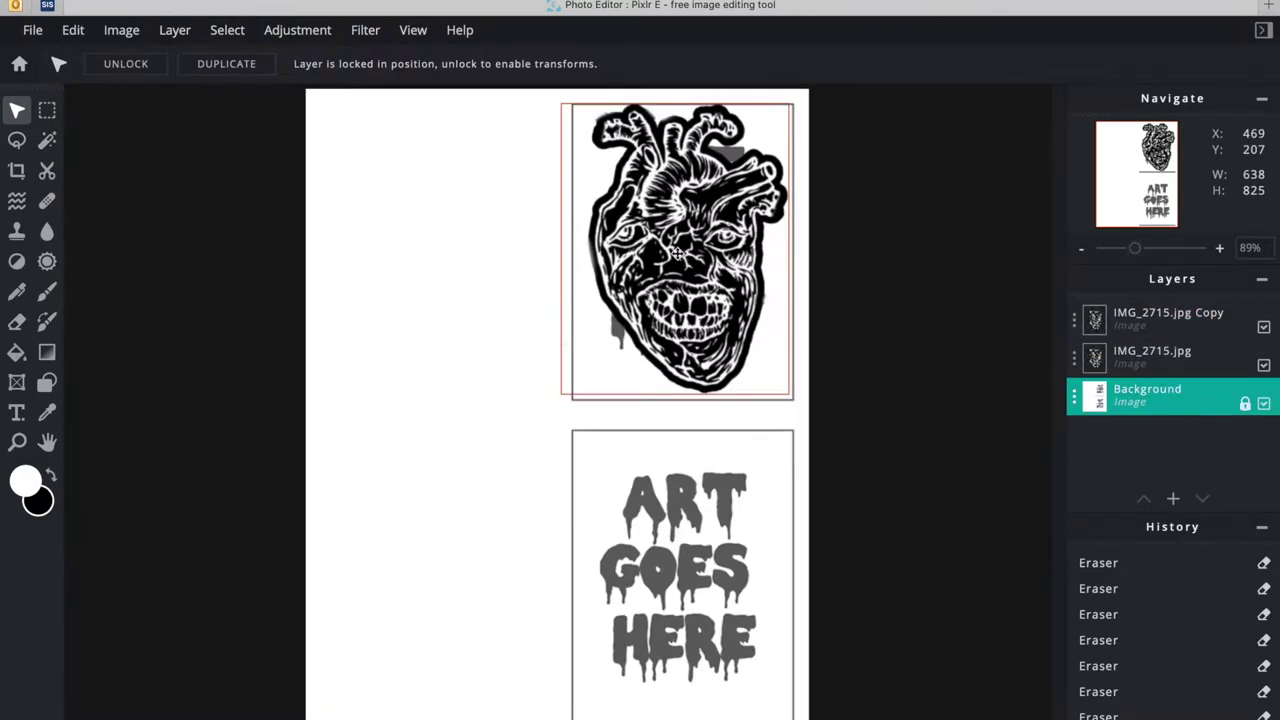
pyautogui.click(679, 258)
pyautogui.moveTo(679, 258); pyautogui.dragTo(680, 583)
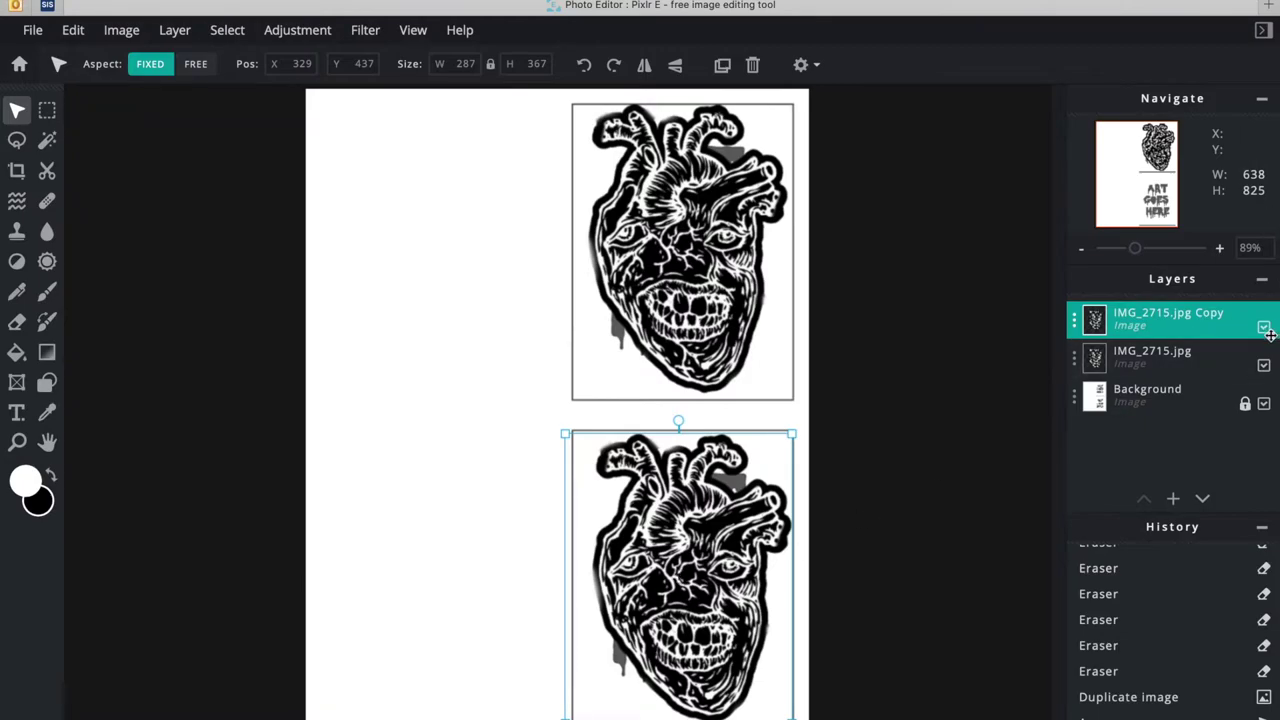
pyautogui.click(1264, 404)
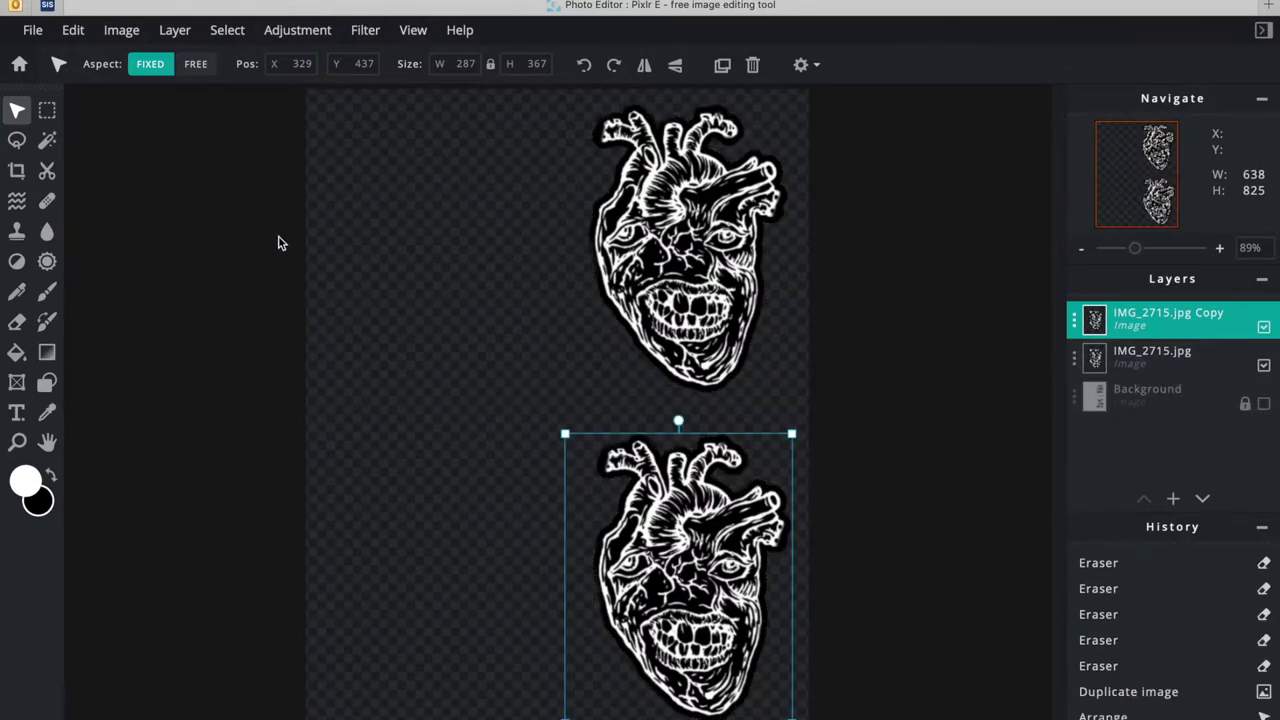
# - Switch to the Magic Wand tool and dismiss the premium advertisement banner
pyautogui.click(16, 172)
pyautogui.click(17, 140)
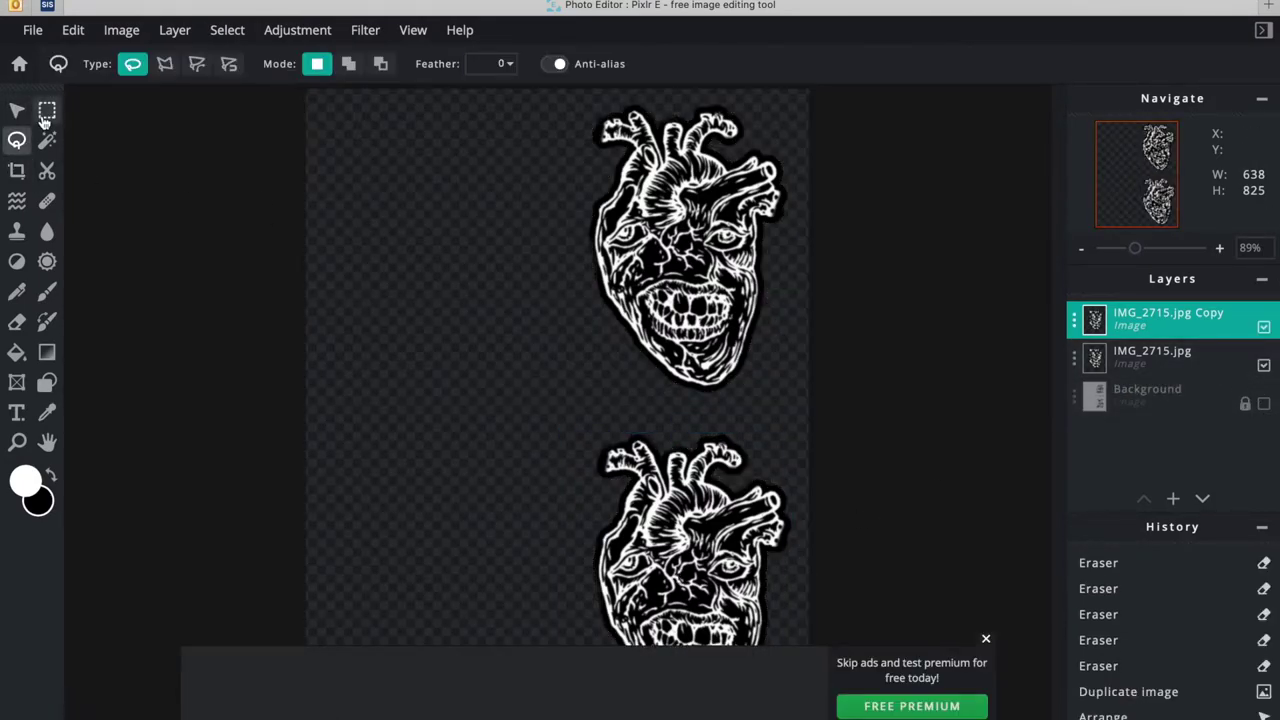
pyautogui.click(16, 110)
pyautogui.click(47, 140)
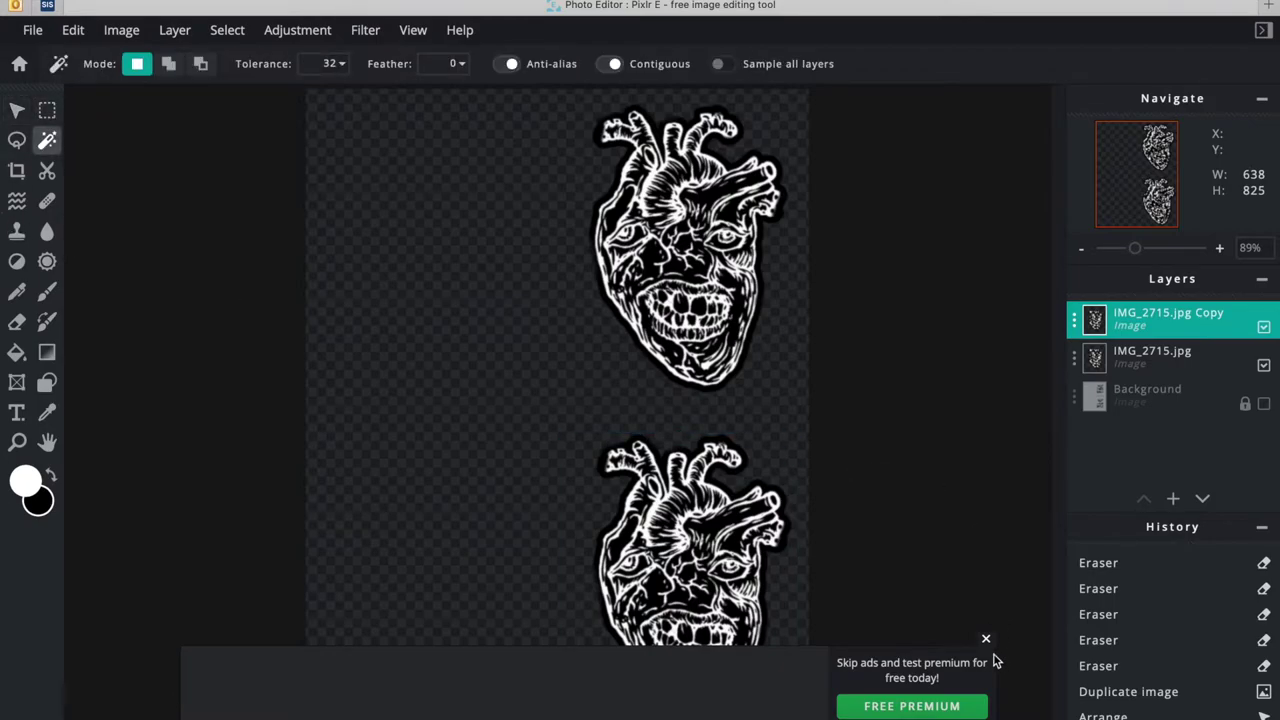
pyautogui.click(985, 641)
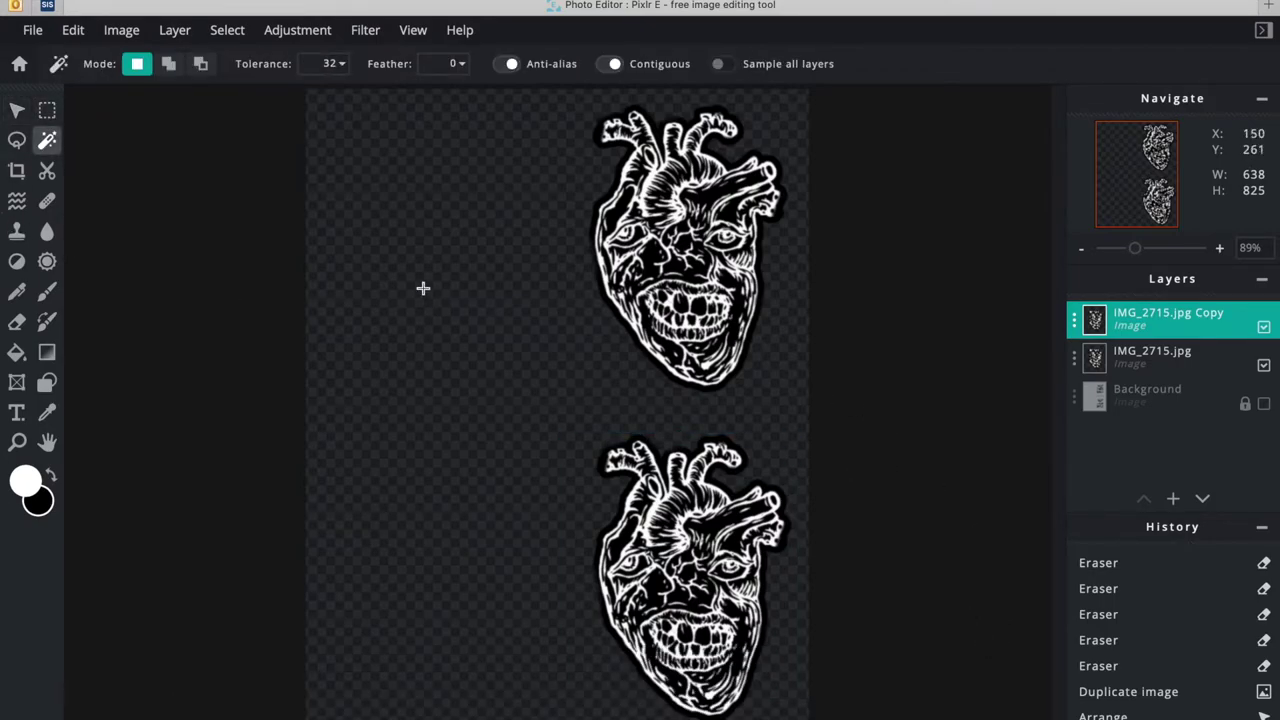
# - Save the card as a 100% quality JPG named cards and open cards.jpg in Preview
pyautogui.click(33, 33)
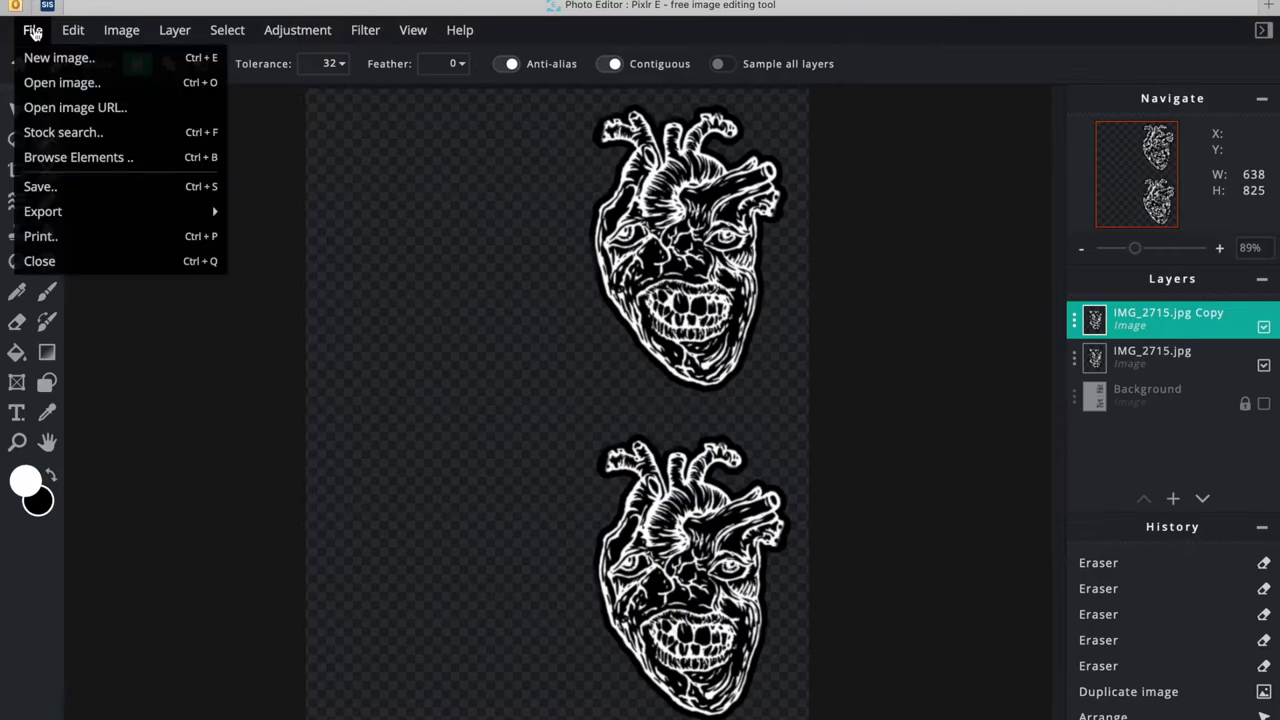
pyautogui.click(40, 186)
pyautogui.doubleClick(1000, 290)
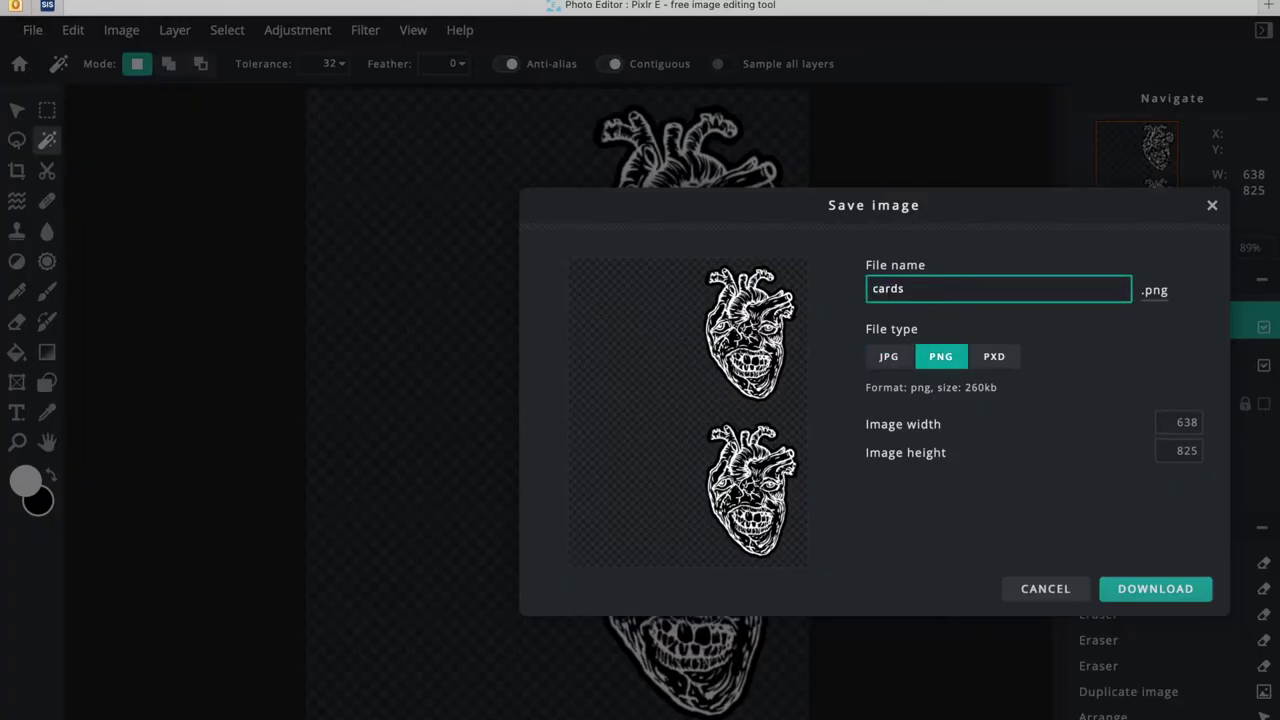
pyautogui.click(910, 366)
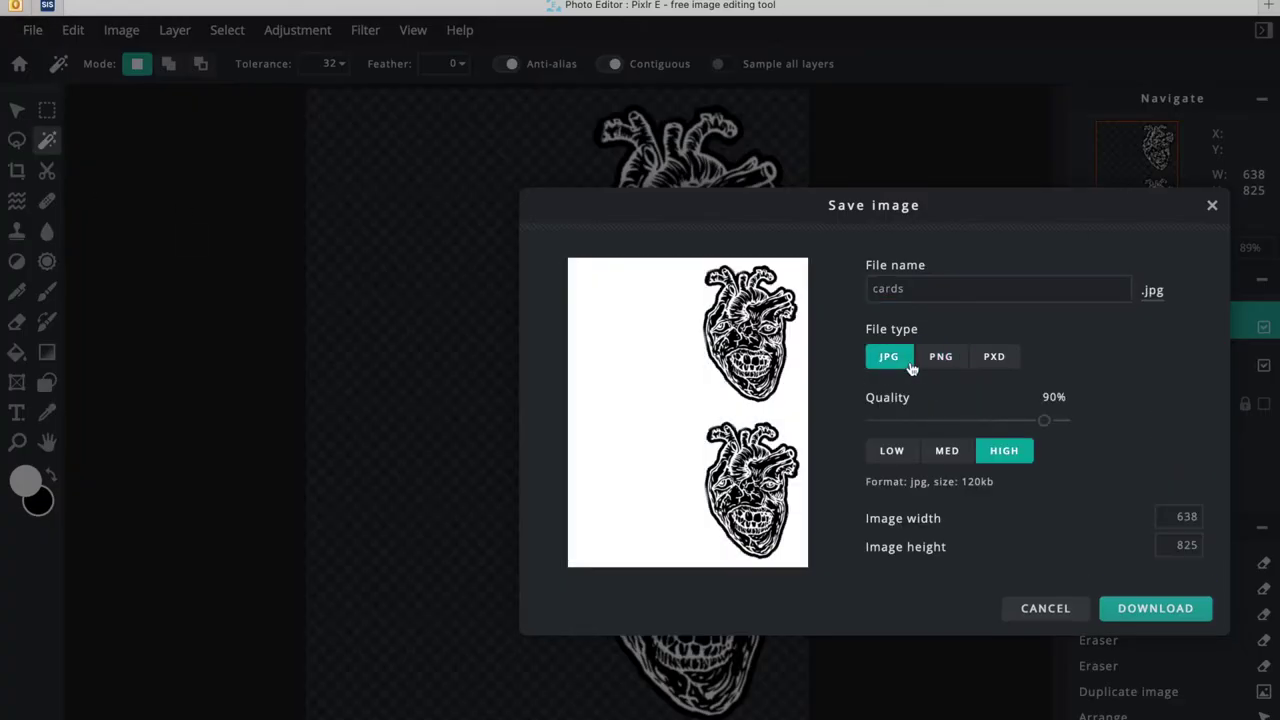
pyautogui.click(1150, 612)
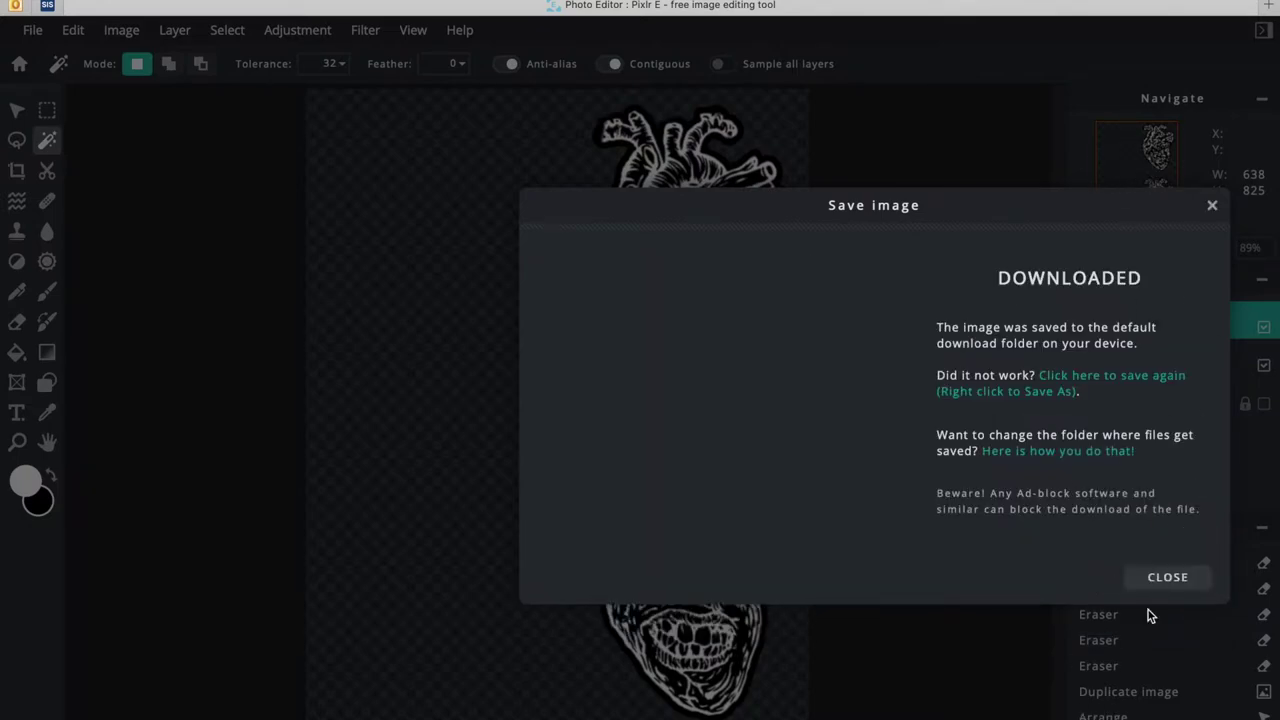
pyautogui.click(1100, 712)
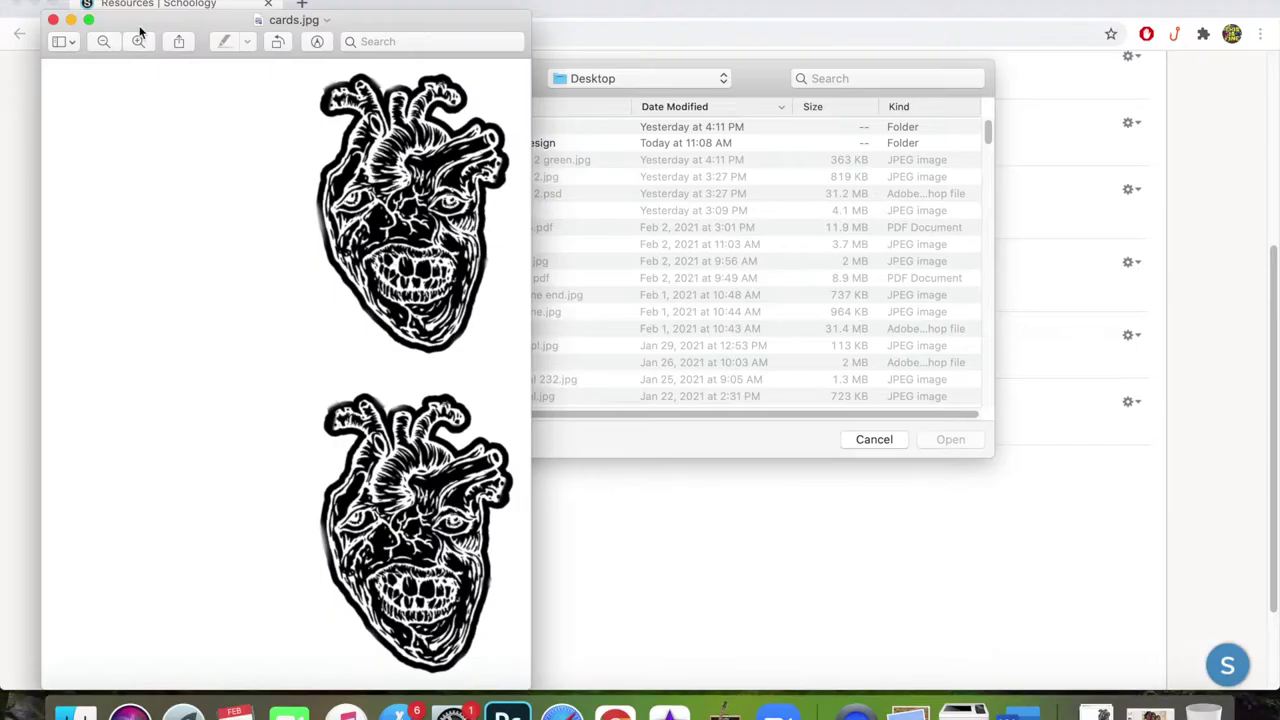
pyautogui.moveTo(164, 20); pyautogui.dragTo(186, 20)
# - Print cards.jpg from Preview in Black & White on US Letter paper
pyautogui.click(120, 0)
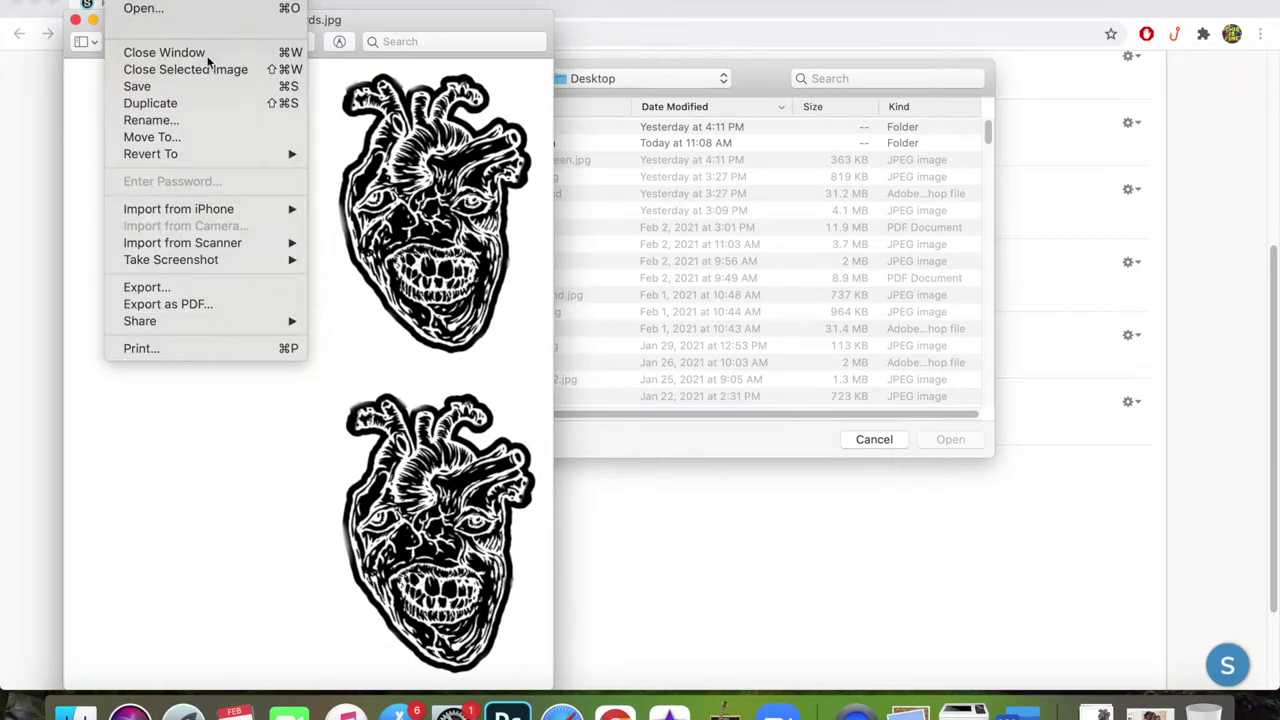
pyautogui.click(166, 350)
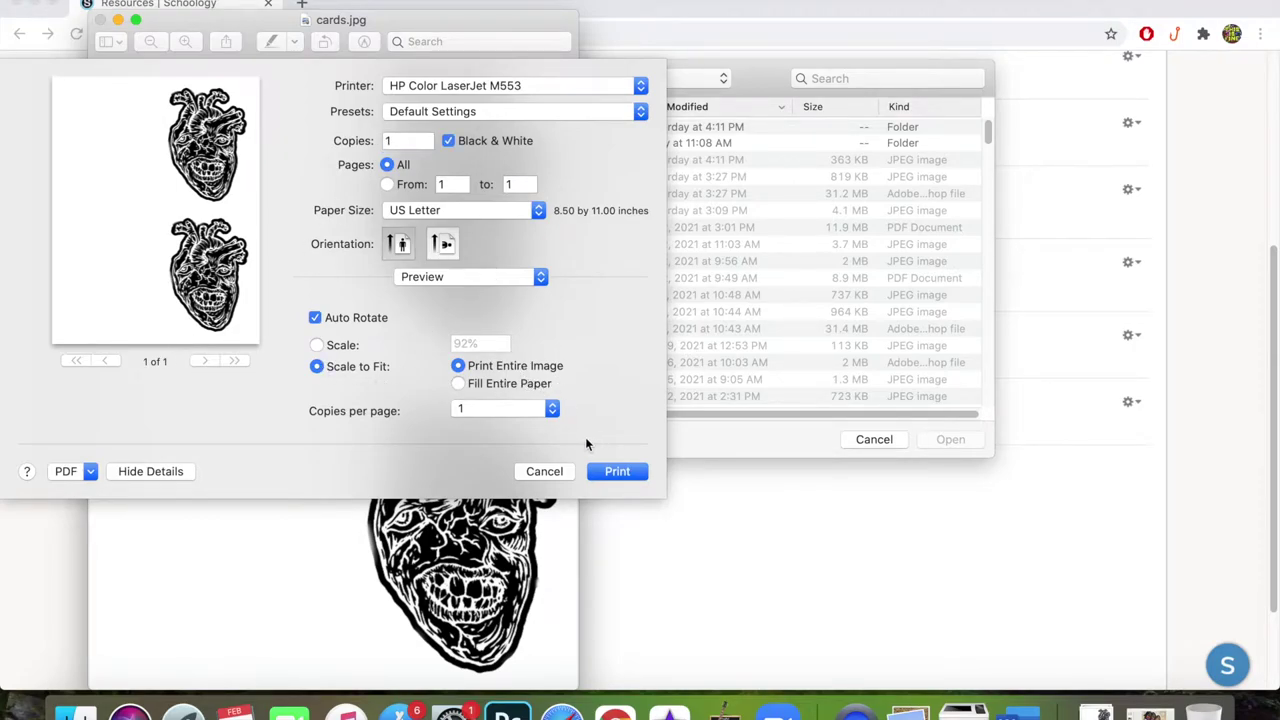
pyautogui.click(613, 471)
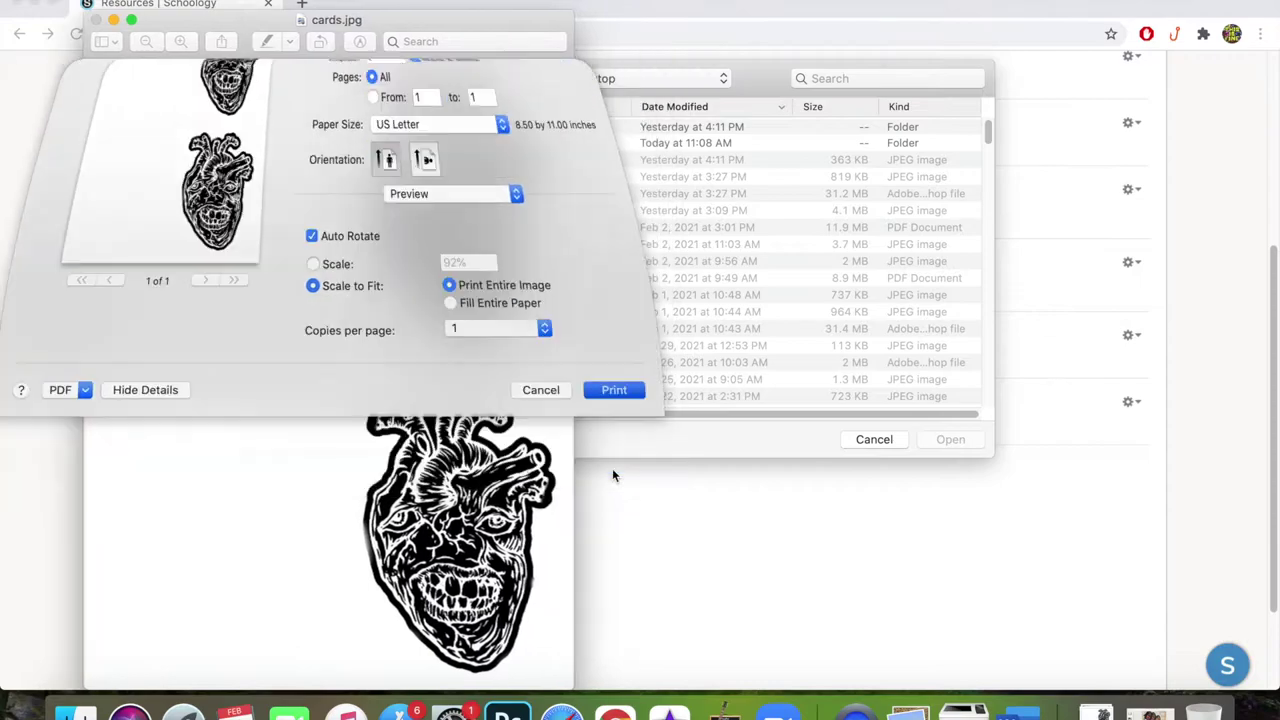